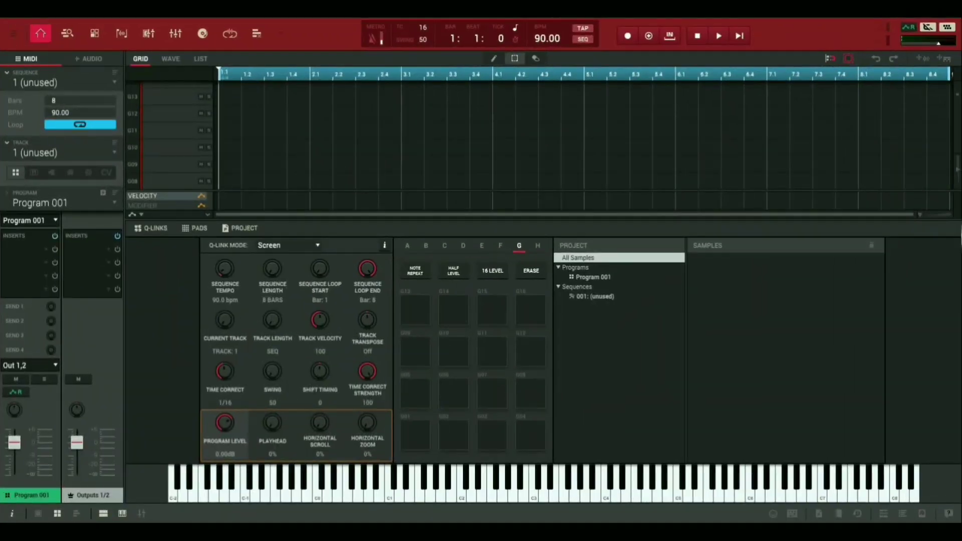
Step: Import 92 BPM_High Piano.wav into the Samples panel and open it in Sample Edit
left_click_drag(623, 318, 703, 299)
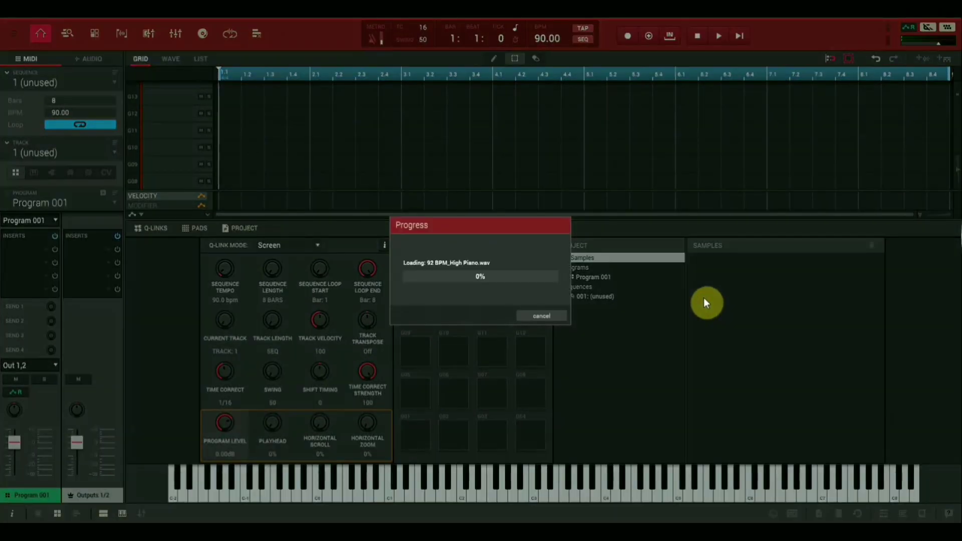
double_click(716, 258)
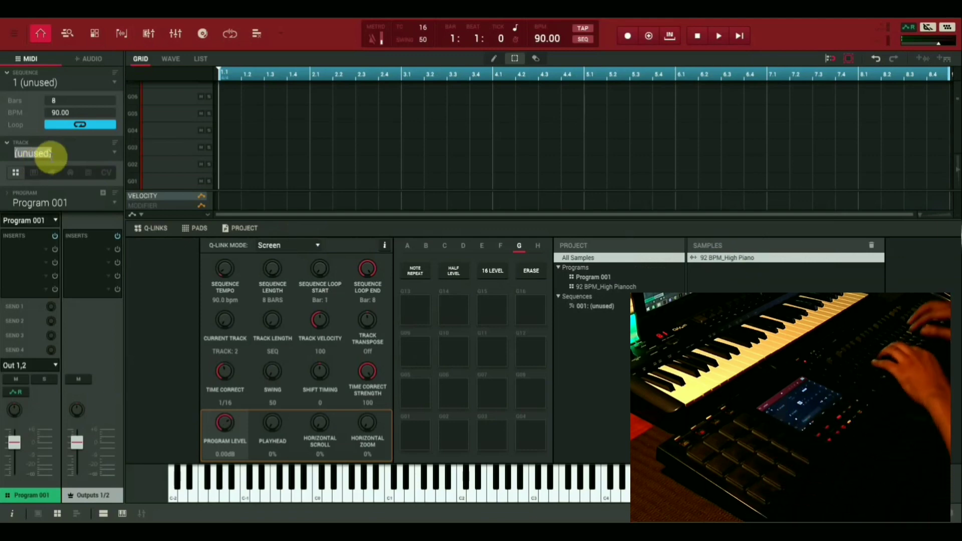
Step: Name track 2 'hiSample'
type("hi")
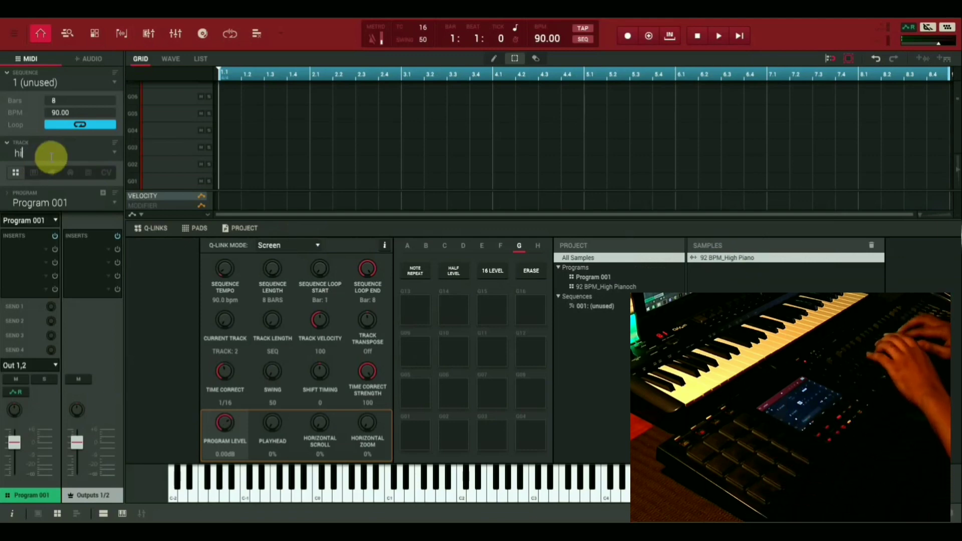
type("Salmple")
key("Return")
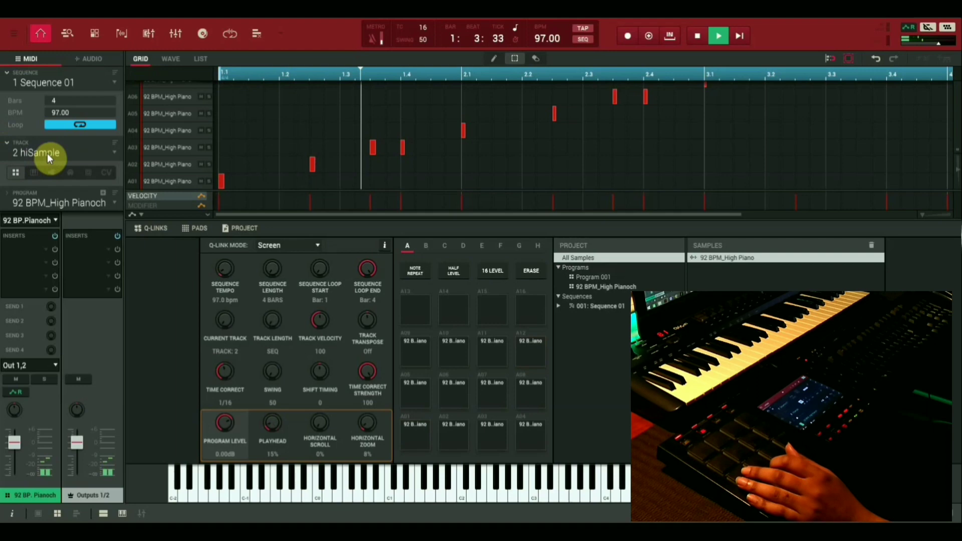
Step: Switch to the unused track 3 and name it 'loSample'
left_click(97, 153)
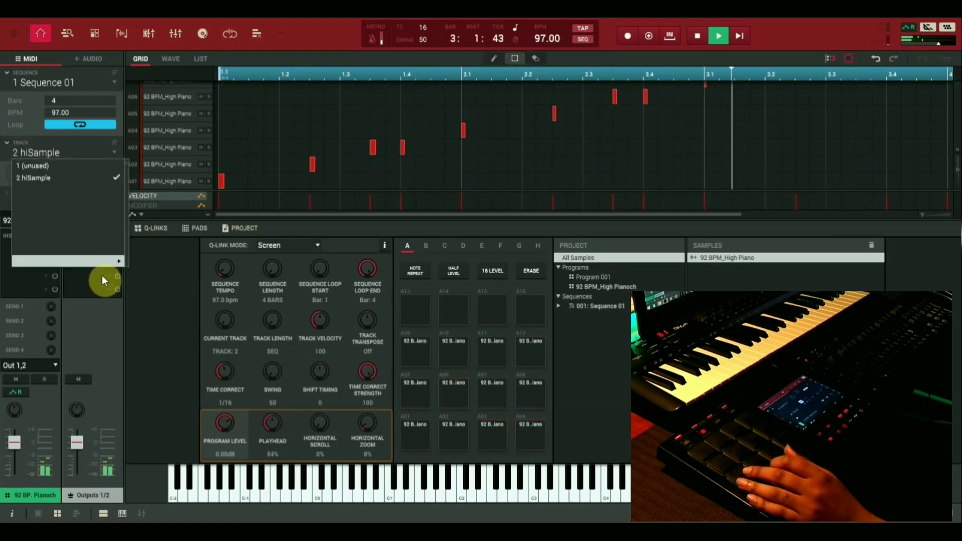
mouse_move(107, 265)
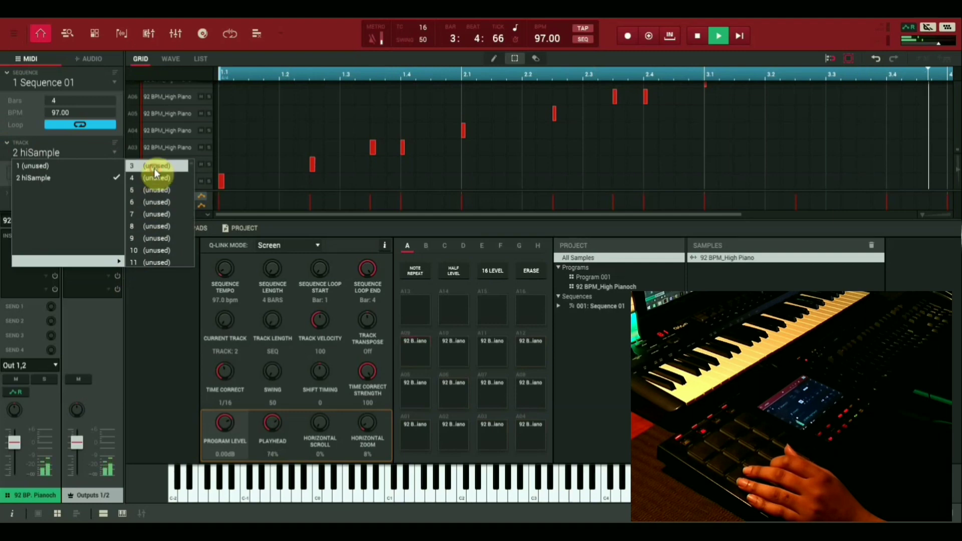
left_click(154, 168)
double_click(47, 152)
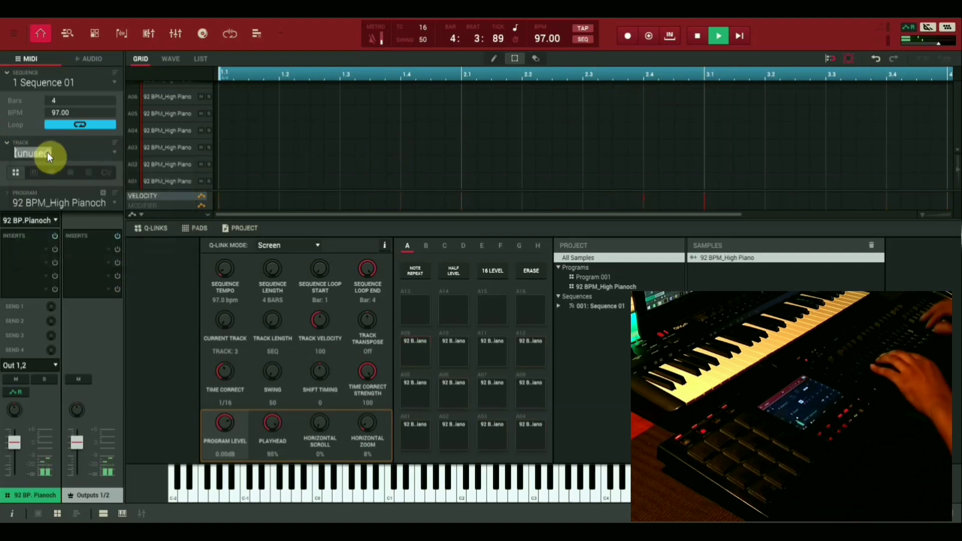
type("loSa")
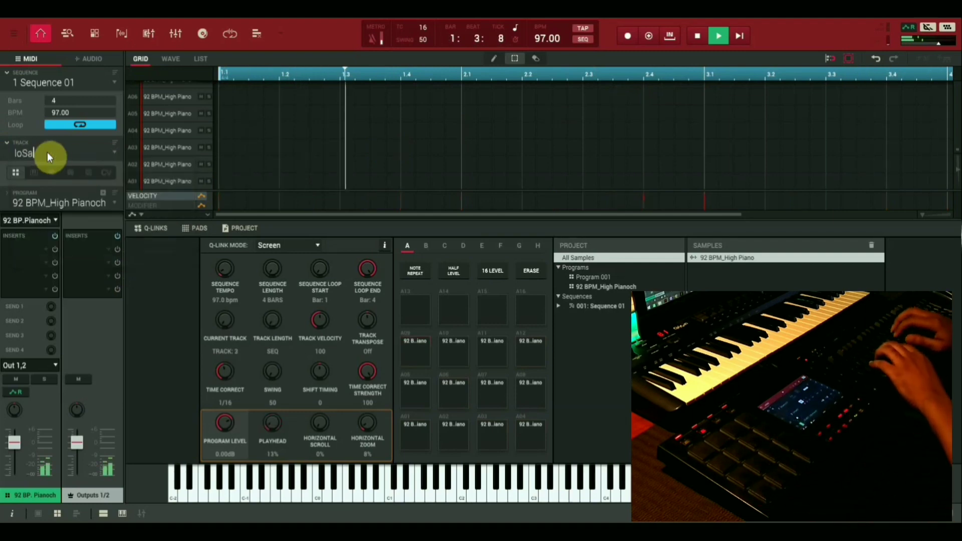
type("mple")
key("Return")
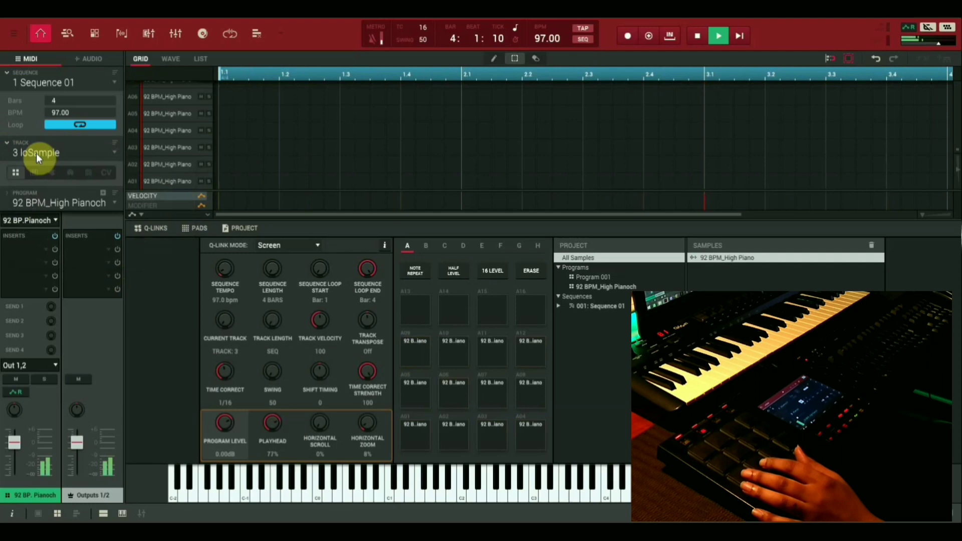
Step: Copy Events from track 2 hiSample into loSample, merging the notes
left_click(12, 37)
mouse_move(26, 63)
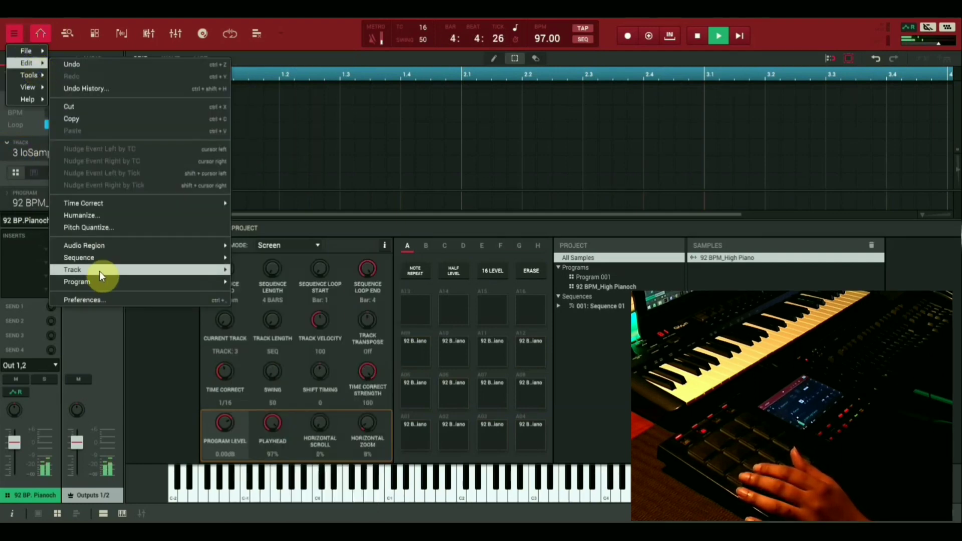
mouse_move(101, 271)
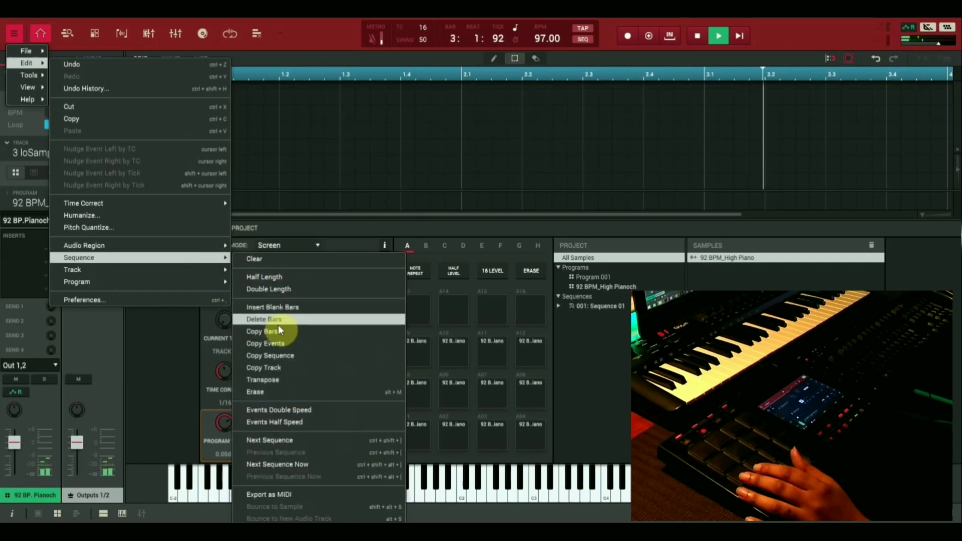
left_click(279, 345)
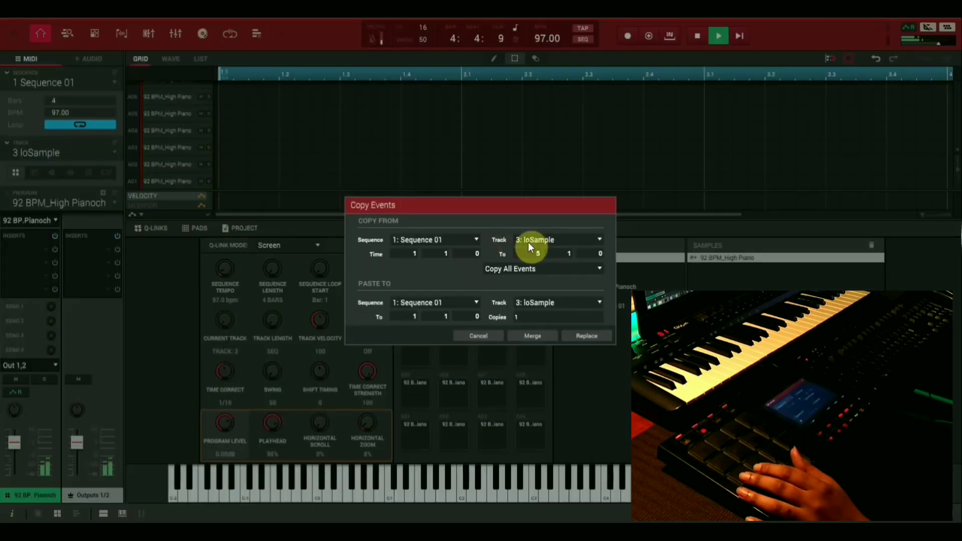
left_click(540, 237)
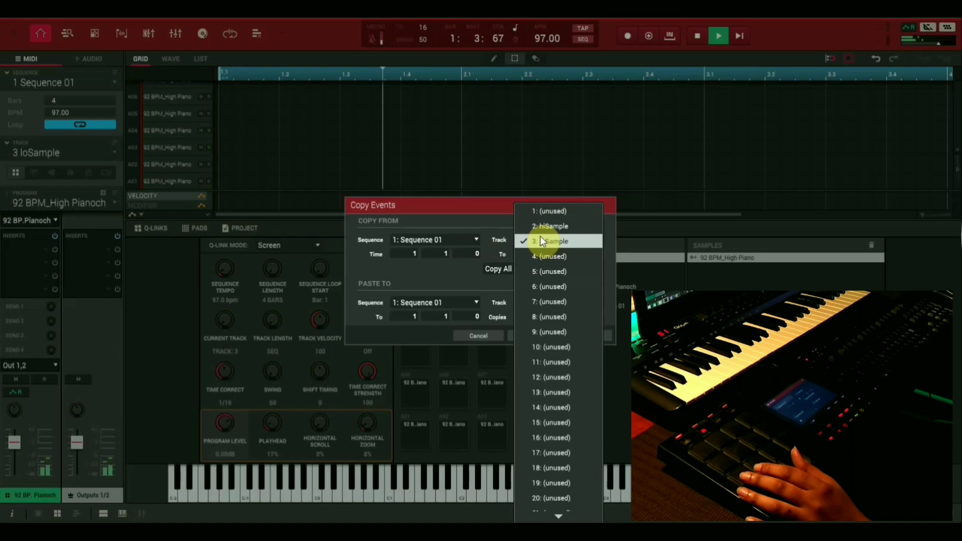
left_click(545, 227)
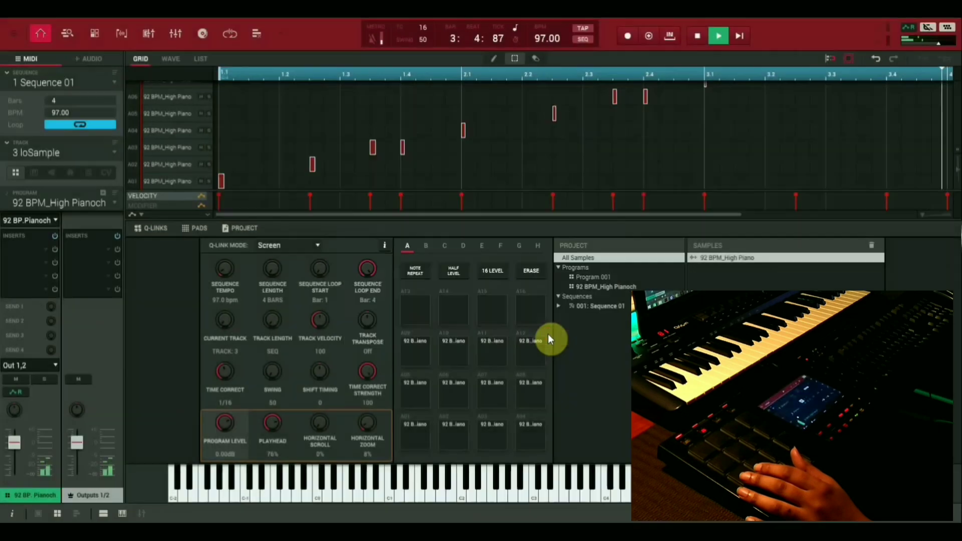
left_click(548, 334)
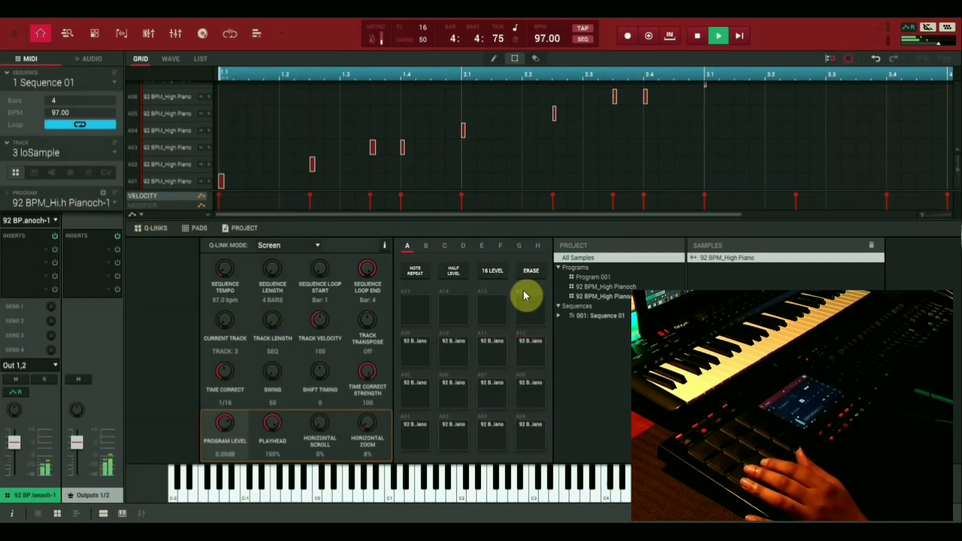
Step: Rename the original piano program to 'hiPnoSample'
left_click(601, 297)
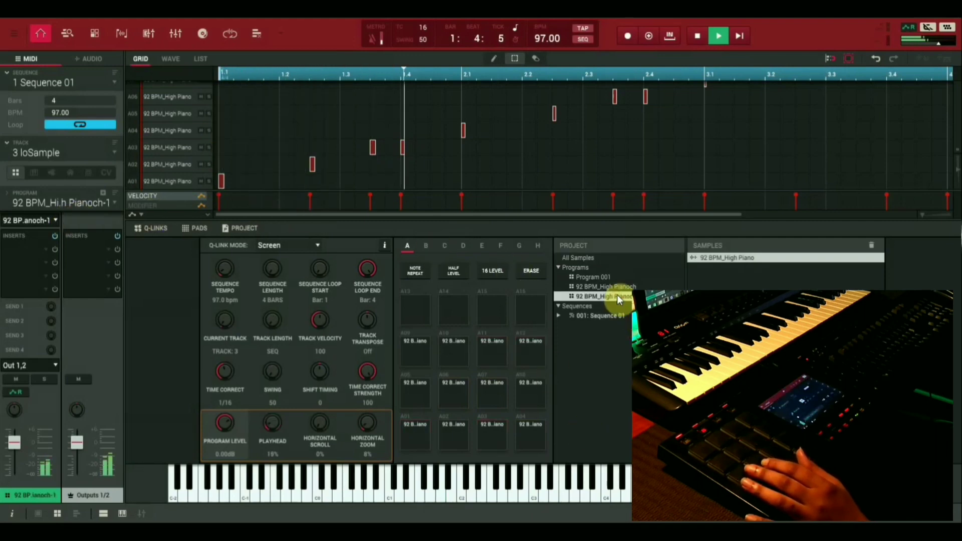
left_click(616, 284)
left_click(616, 298)
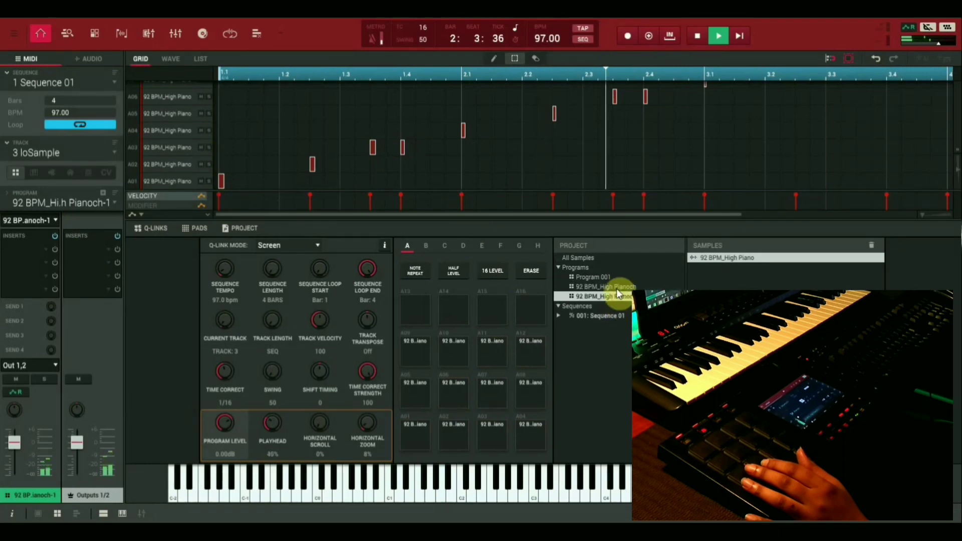
left_click(617, 289)
left_click(615, 297)
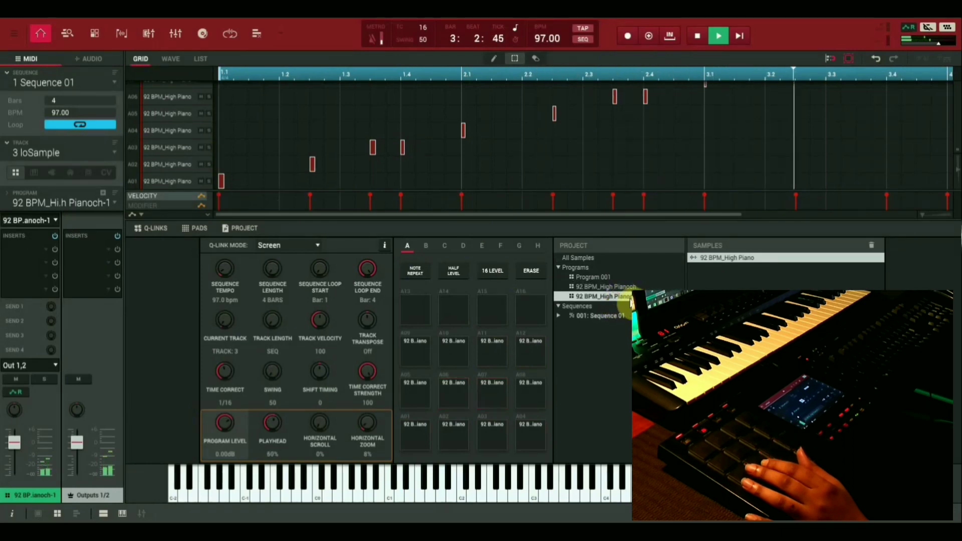
left_click(606, 287)
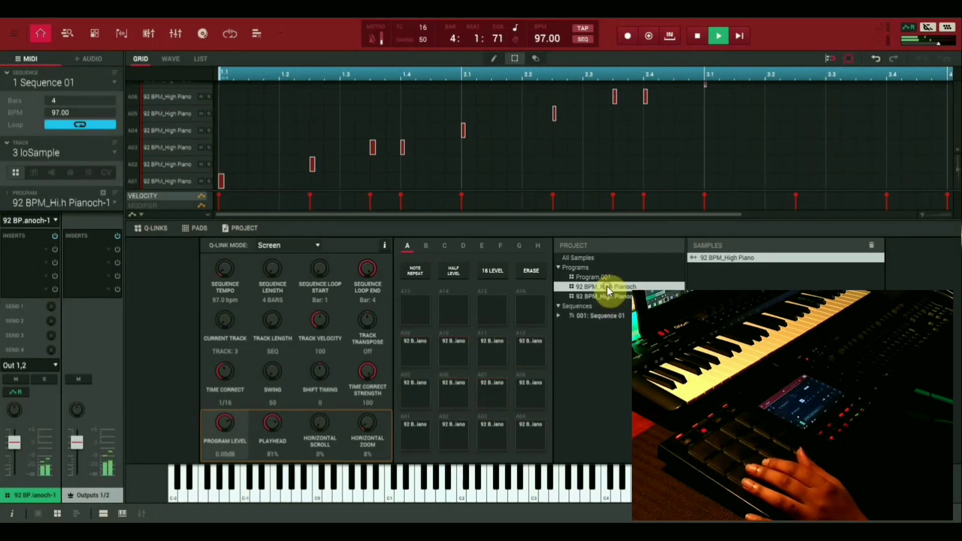
double_click(607, 286)
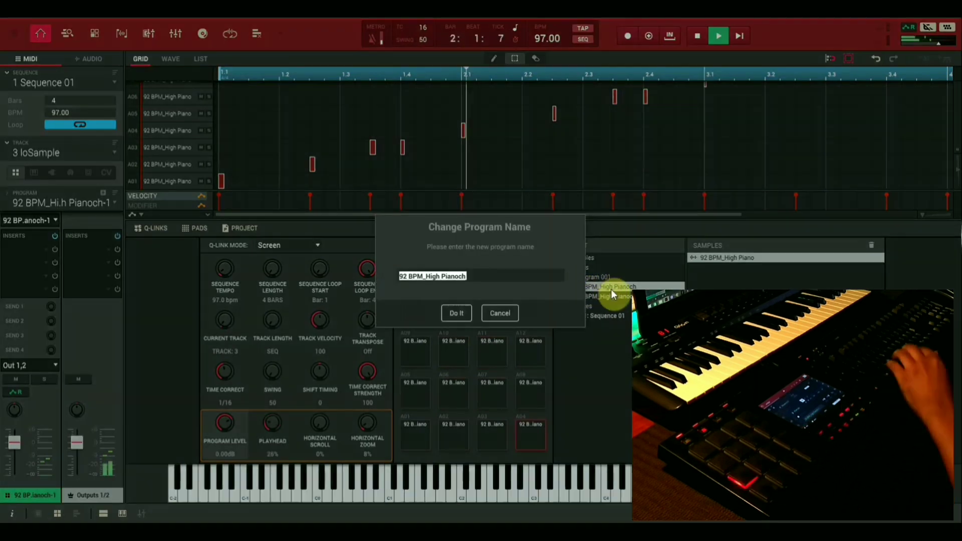
type("hi")
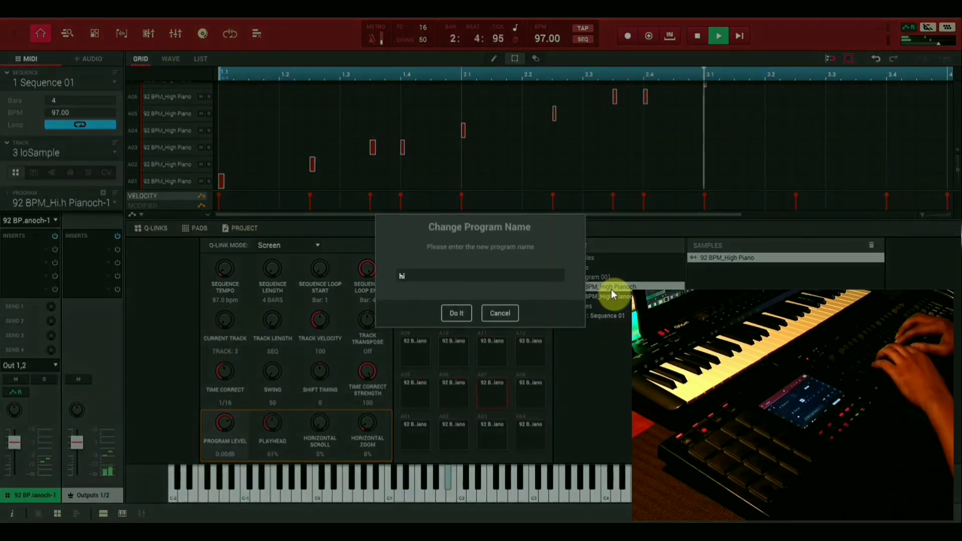
type("Pno")
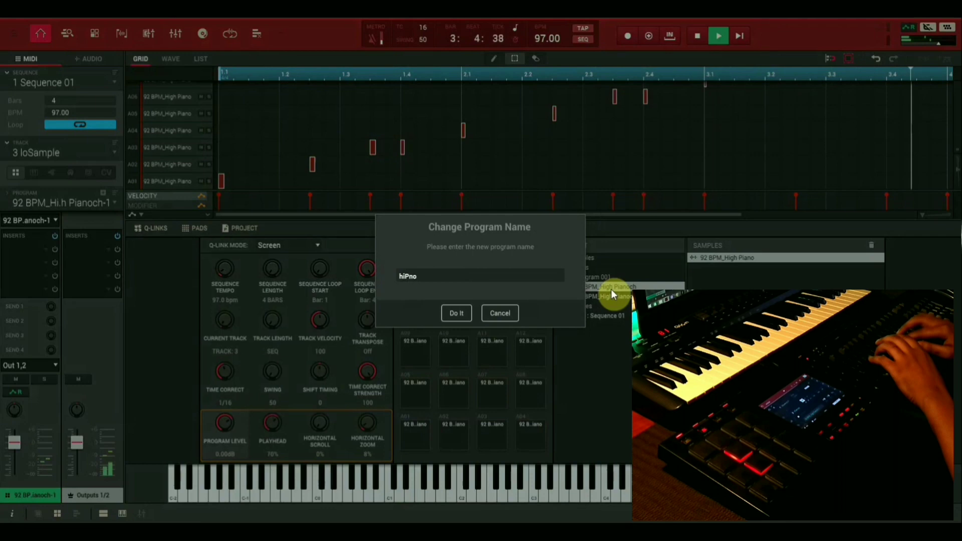
type("Sam")
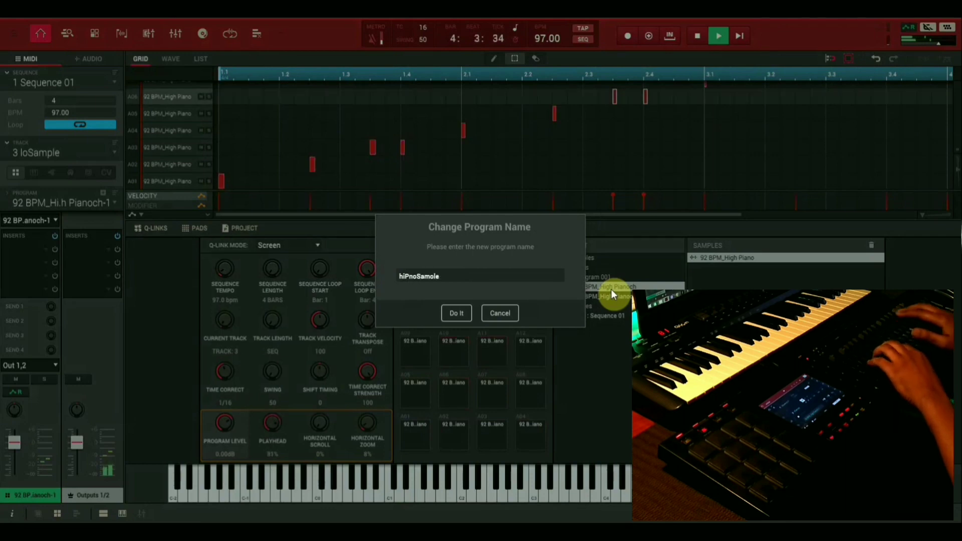
type("ple")
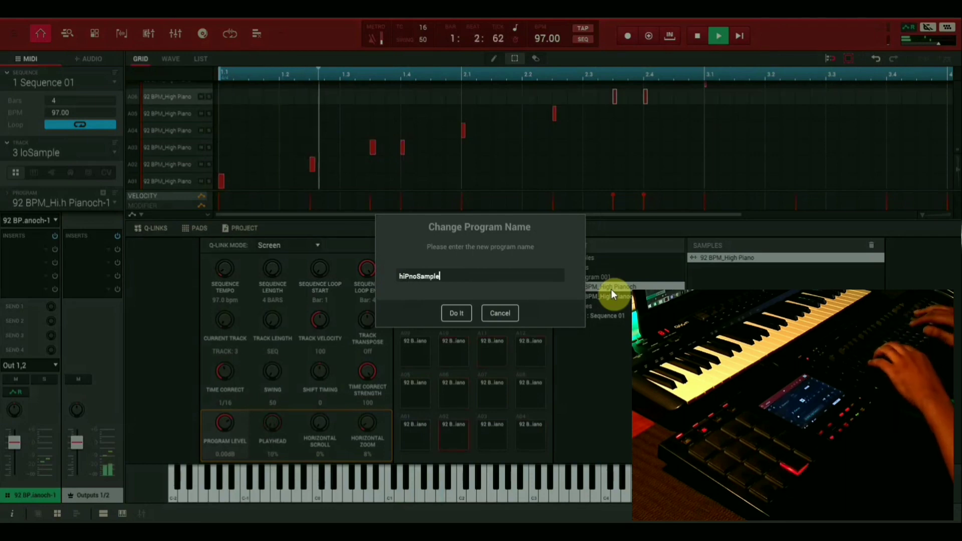
key("Return")
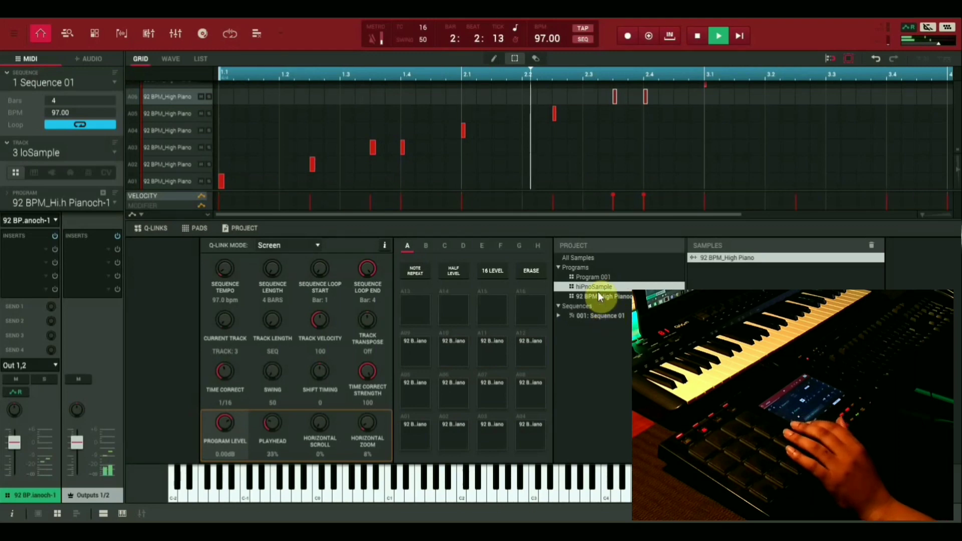
Step: Rename the duplicated piano program to 'loPnoSample'
left_click(597, 296)
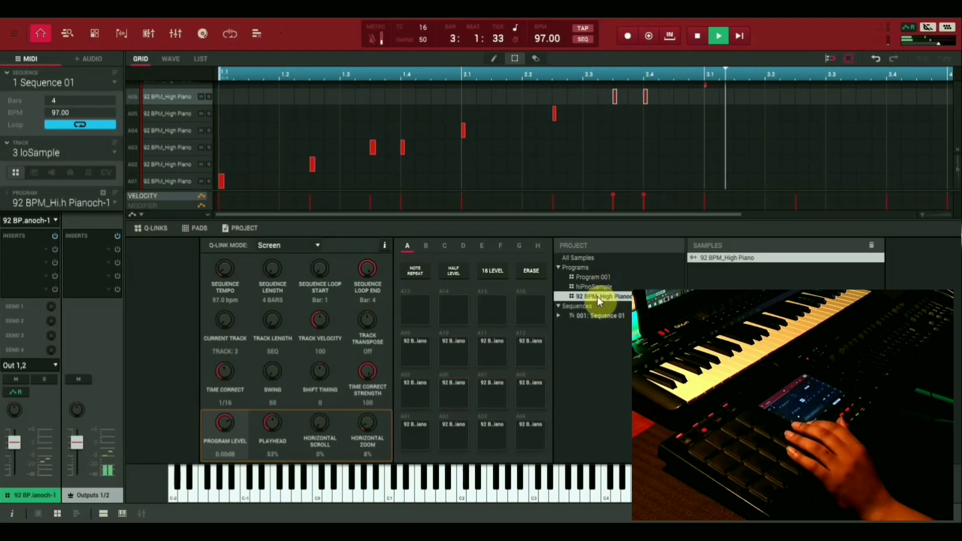
right_click(596, 296)
left_click(545, 288)
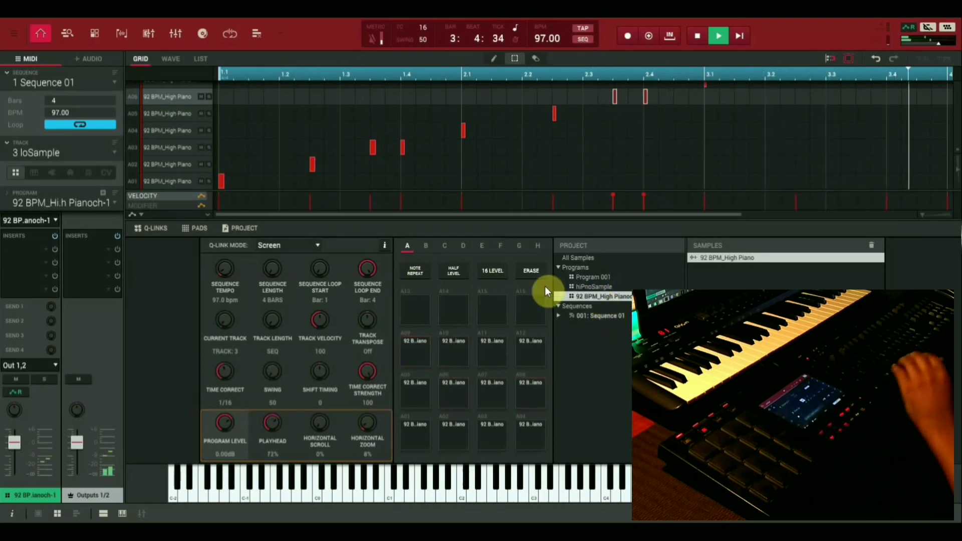
type("lo")
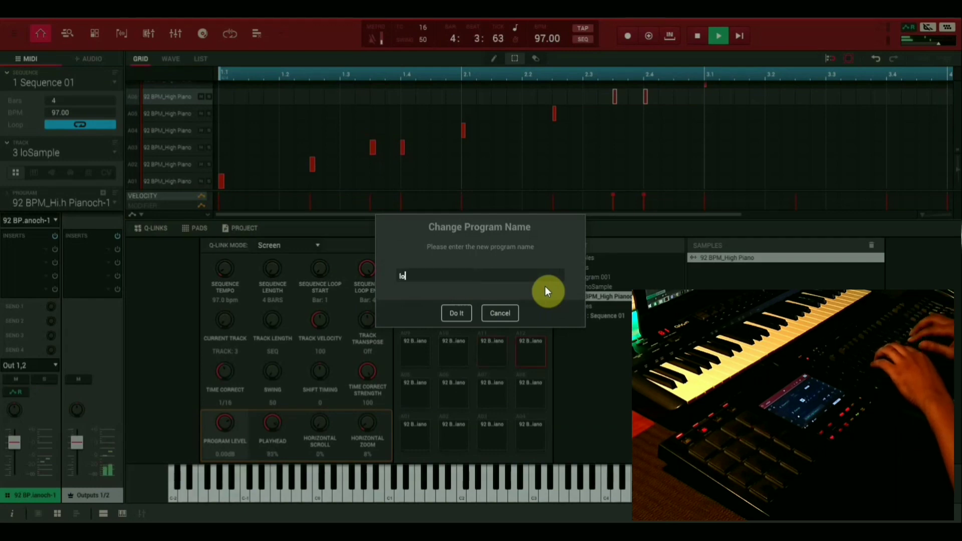
type("Pno")
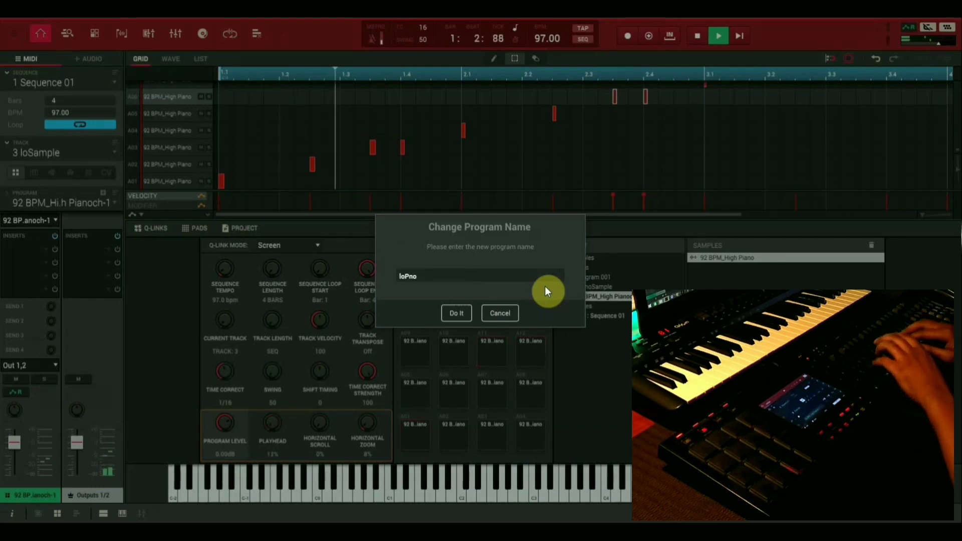
type("Sample")
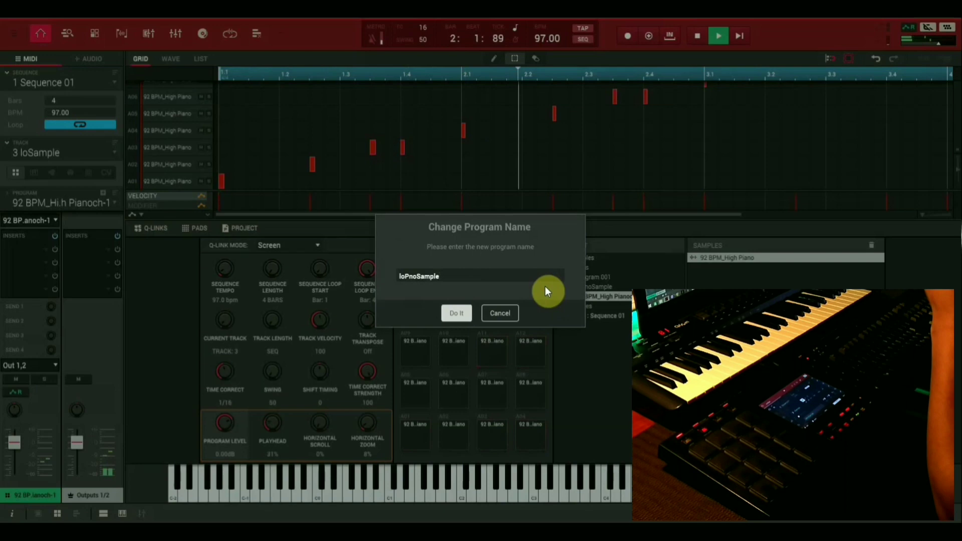
key("Return")
right_click(581, 297)
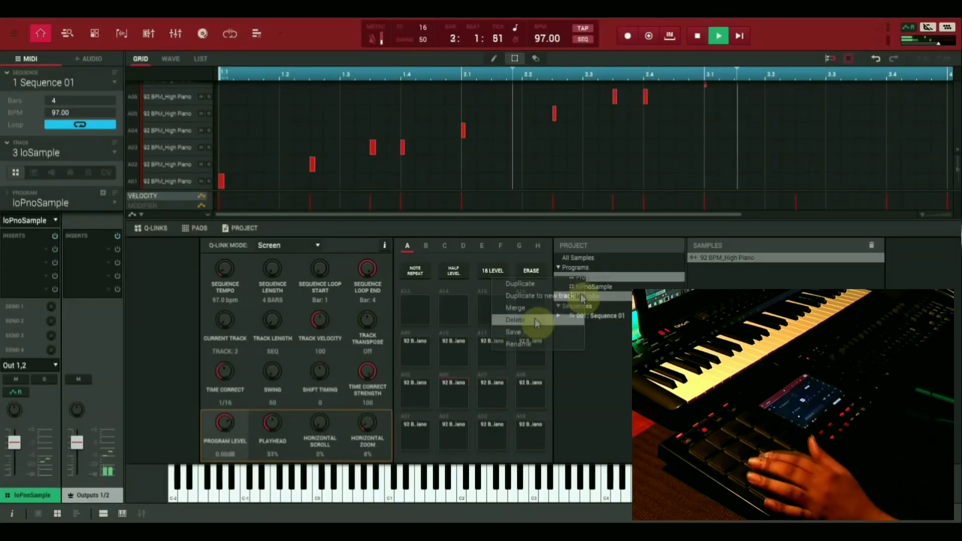
Step: Rename Program 001 to 'All Drums'
left_click(531, 343)
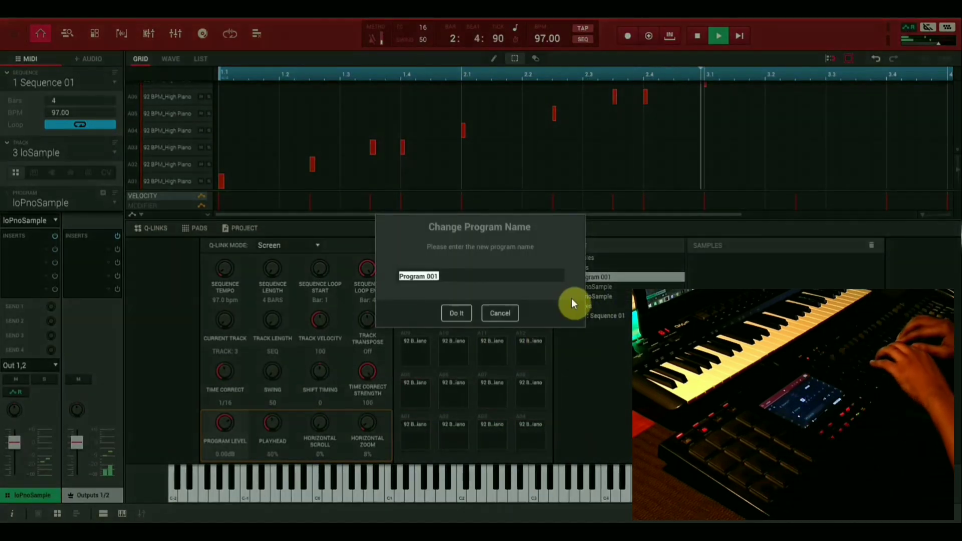
key("BackSpace")
type("Dru")
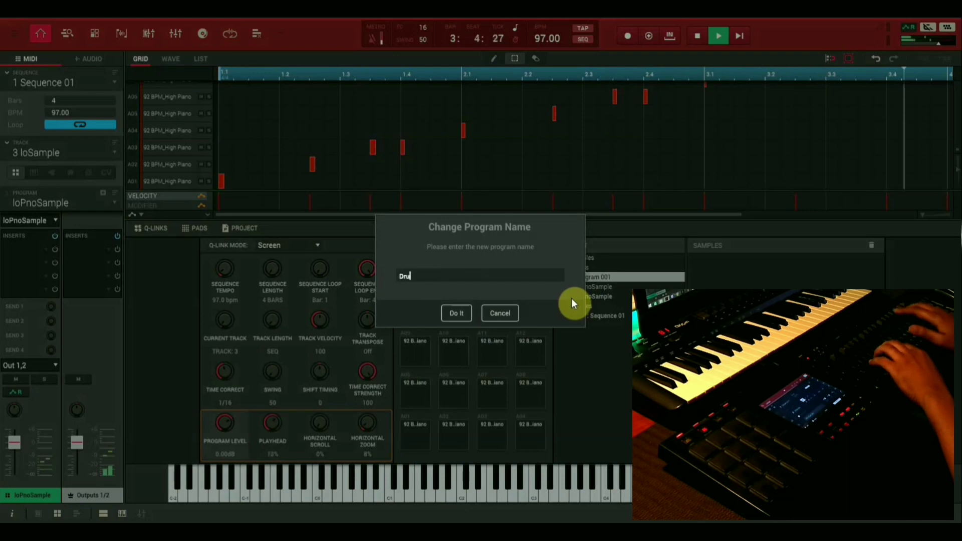
key("BackSpace")
key("BackSpace")
key("BackSpace")
type("Al")
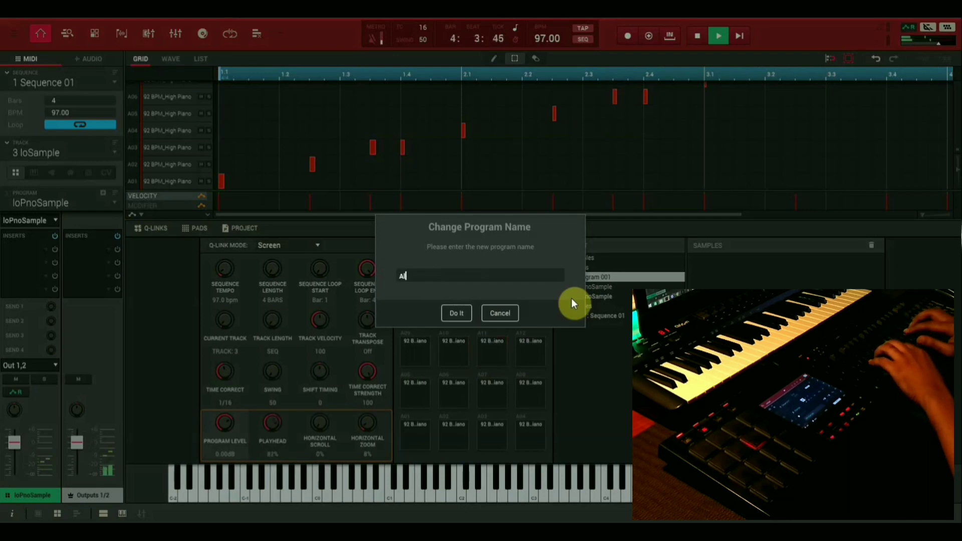
type("l")
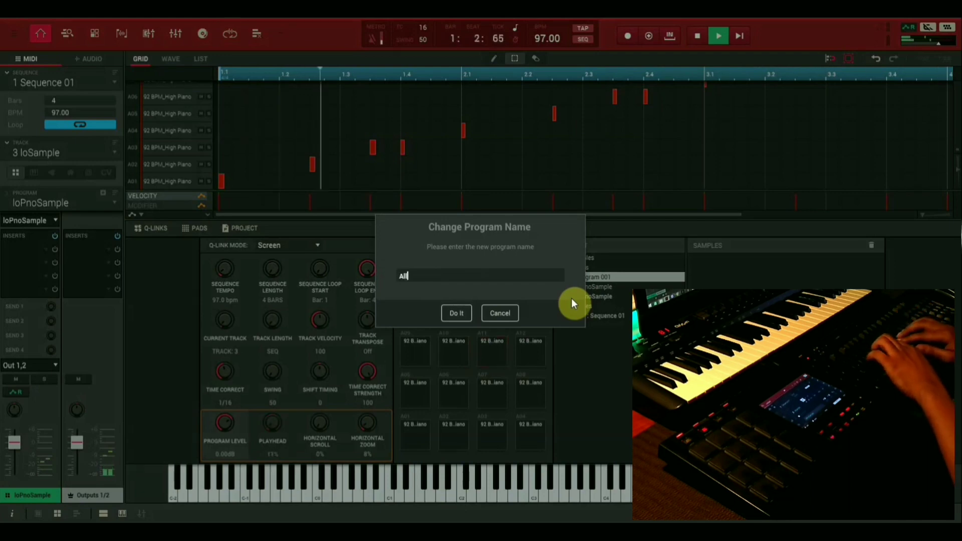
type(" D")
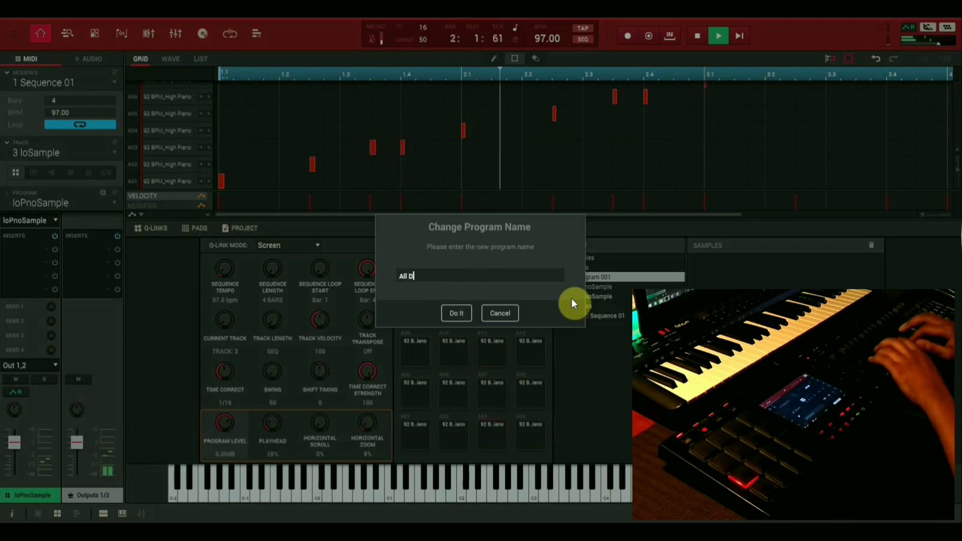
type("rums")
key("Return")
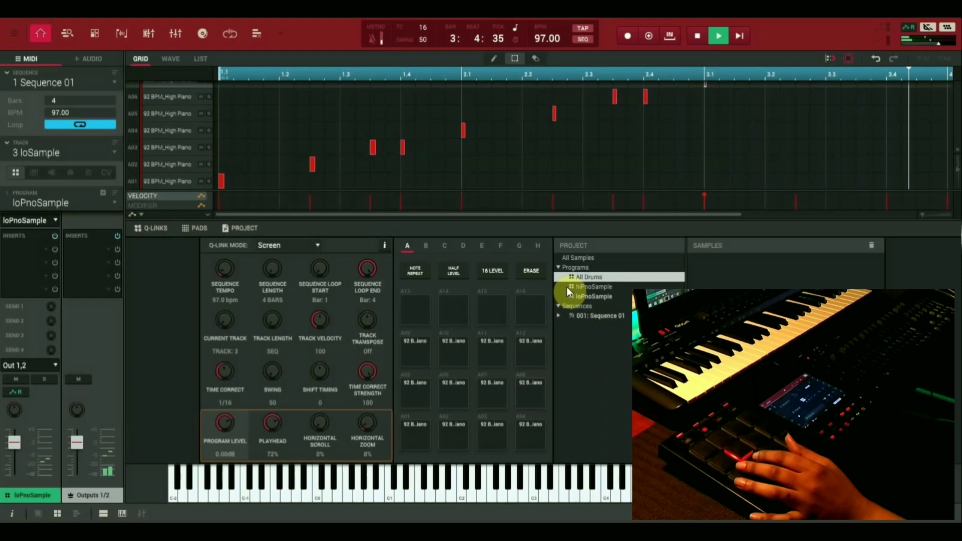
Step: Select track 2 hiSample and pick its first insert slot
left_click(53, 154)
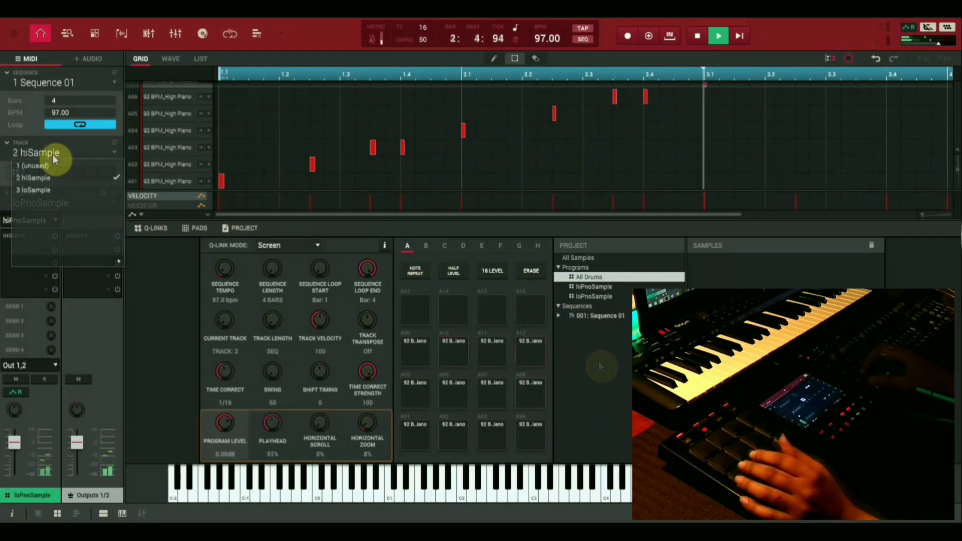
left_click(43, 178)
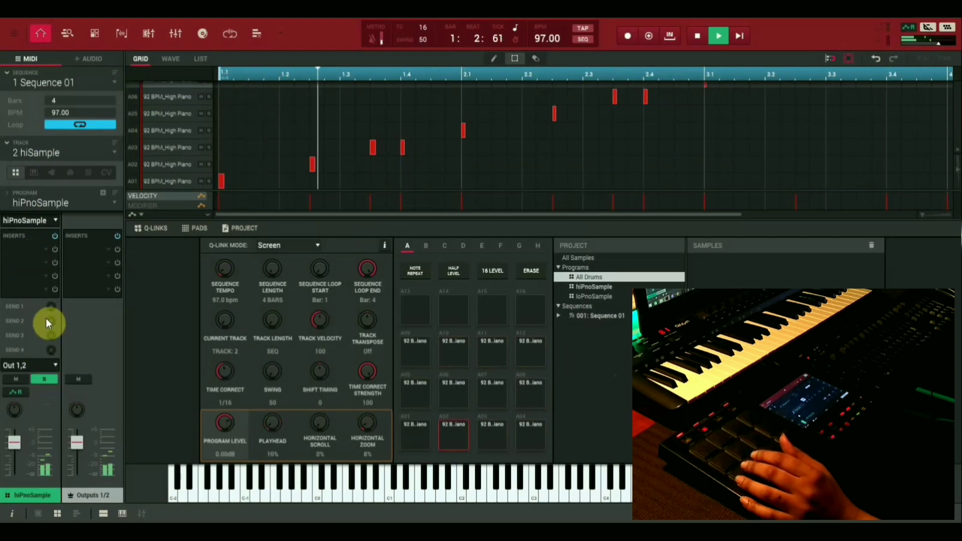
left_click(22, 245)
Step: Load Akai Professional's HP Filter into hiPnoSample's first insert, open it, and unsolo the channel
left_click(22, 245)
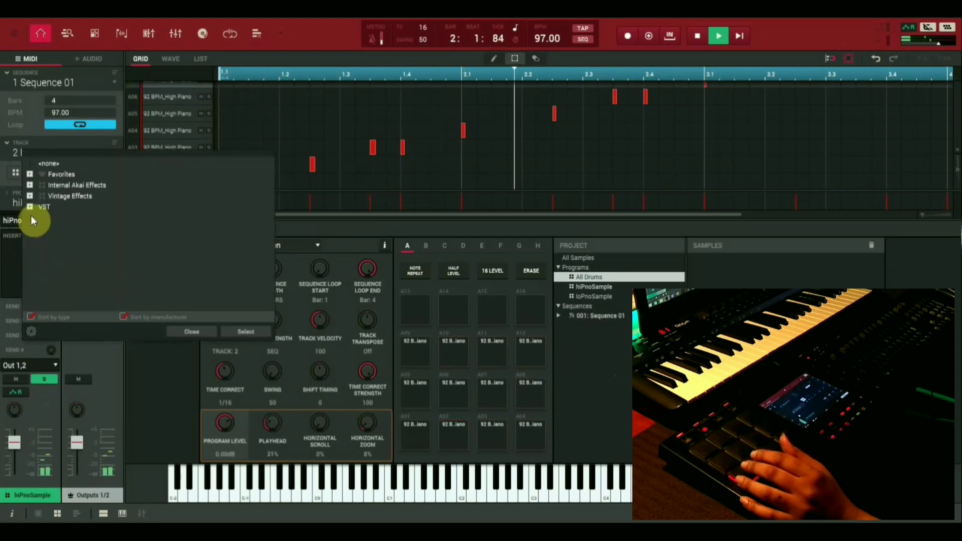
double_click(62, 185)
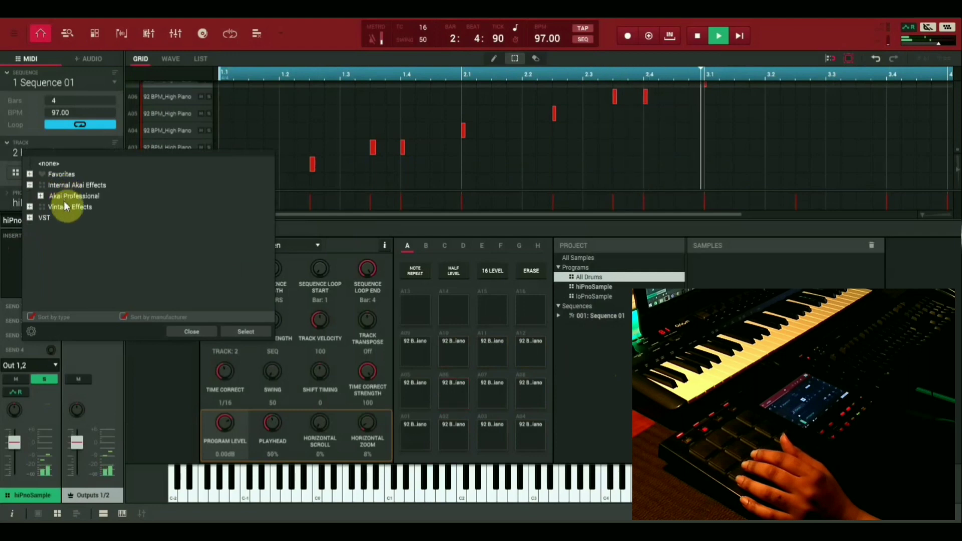
double_click(64, 198)
scroll(70, 234, "down", 10)
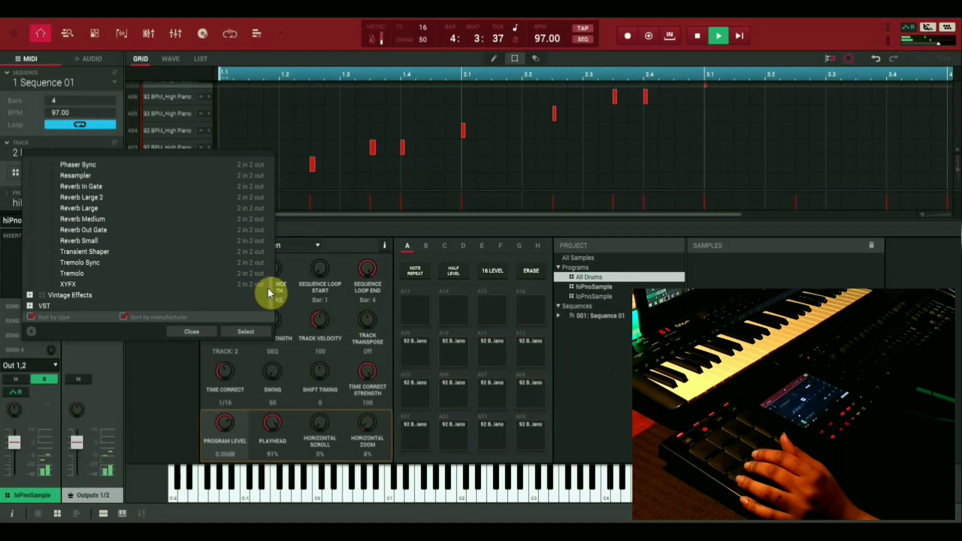
scroll(272, 276, "up", 5)
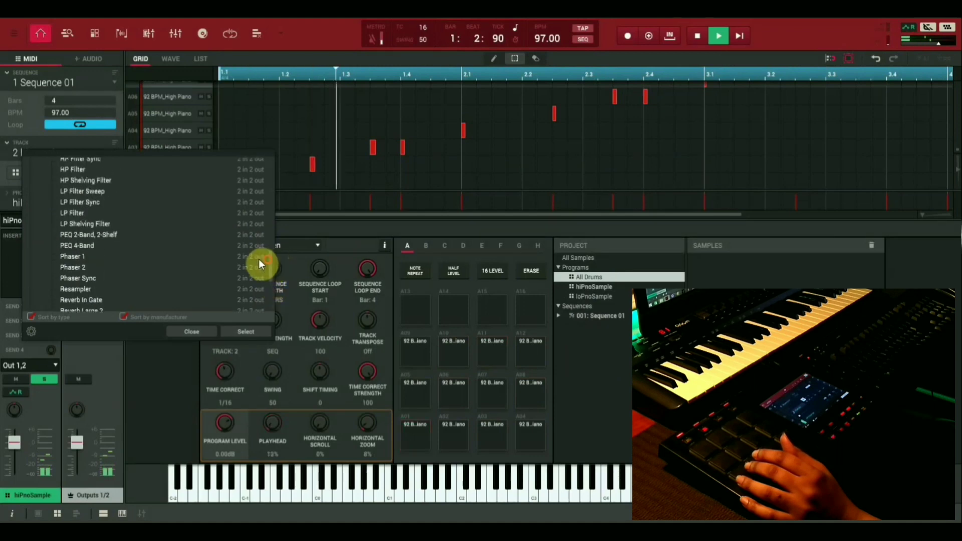
double_click(76, 172)
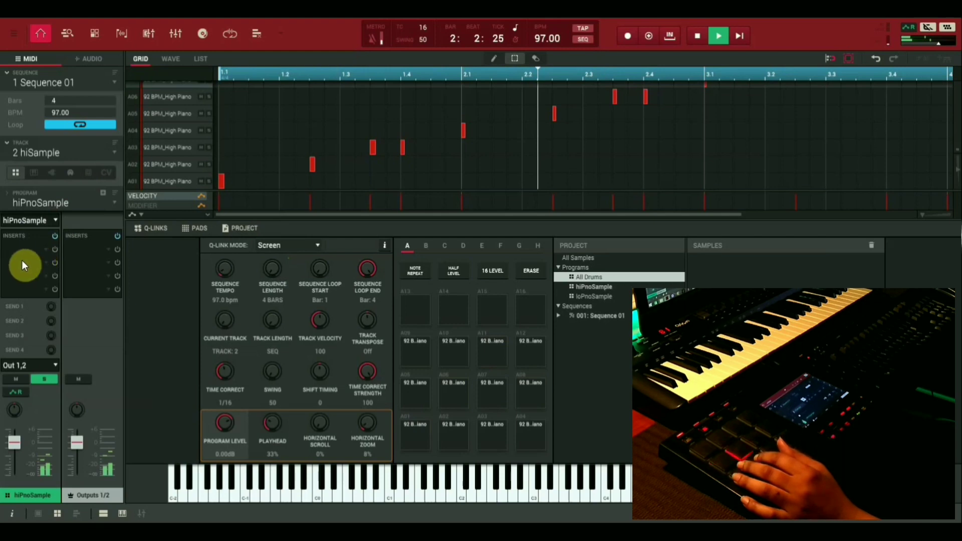
double_click(30, 244)
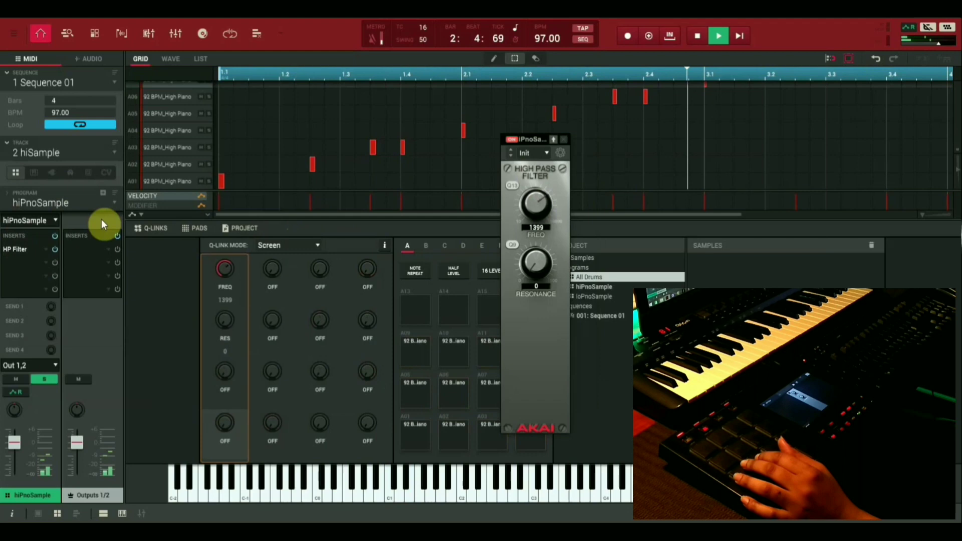
left_click(43, 379)
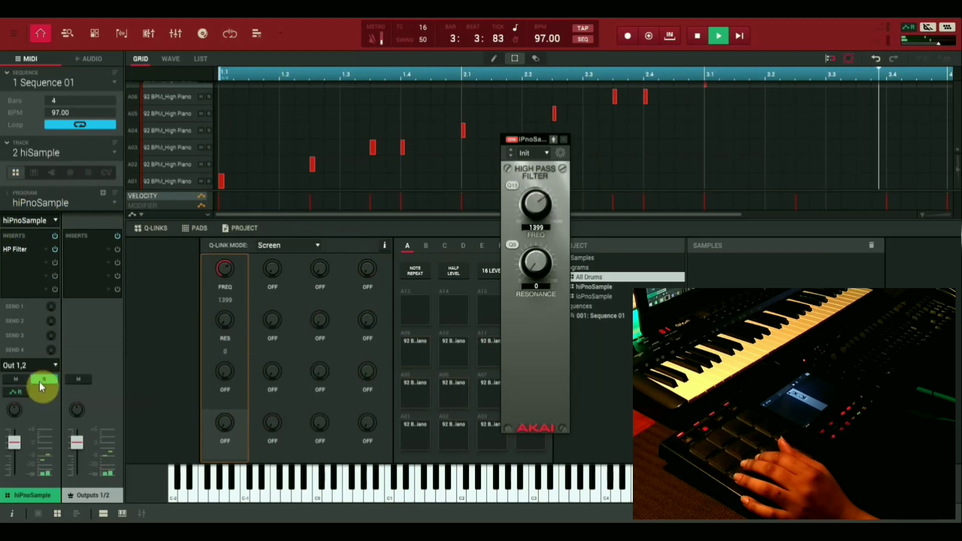
Step: Switch to track 3 loSample and solo the loPnoSample channel
left_click(39, 155)
left_click(38, 191)
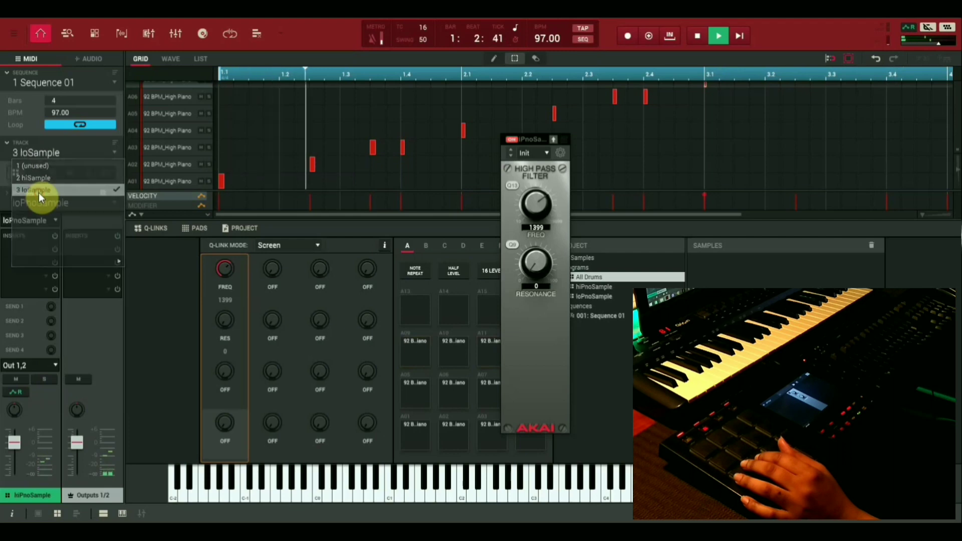
left_click(44, 379)
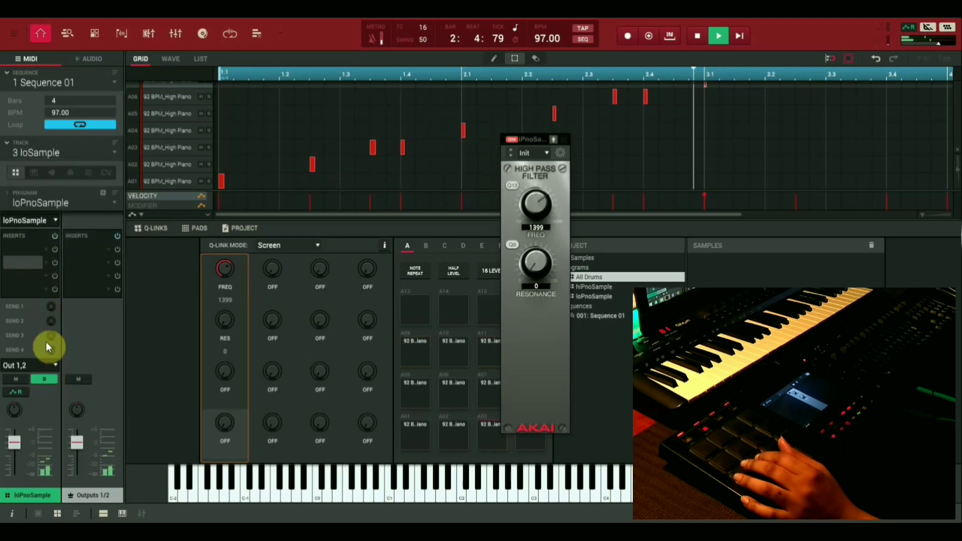
left_click(44, 378)
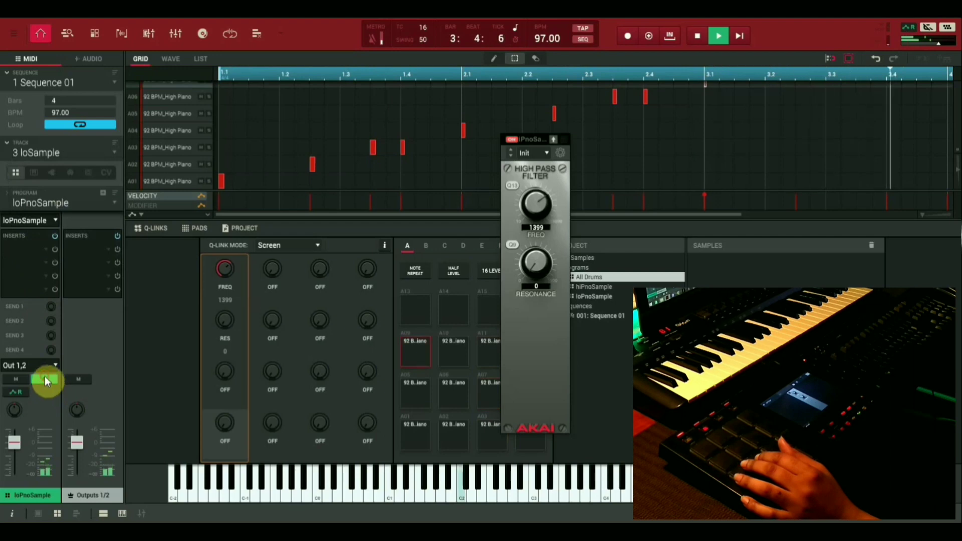
left_click(44, 378)
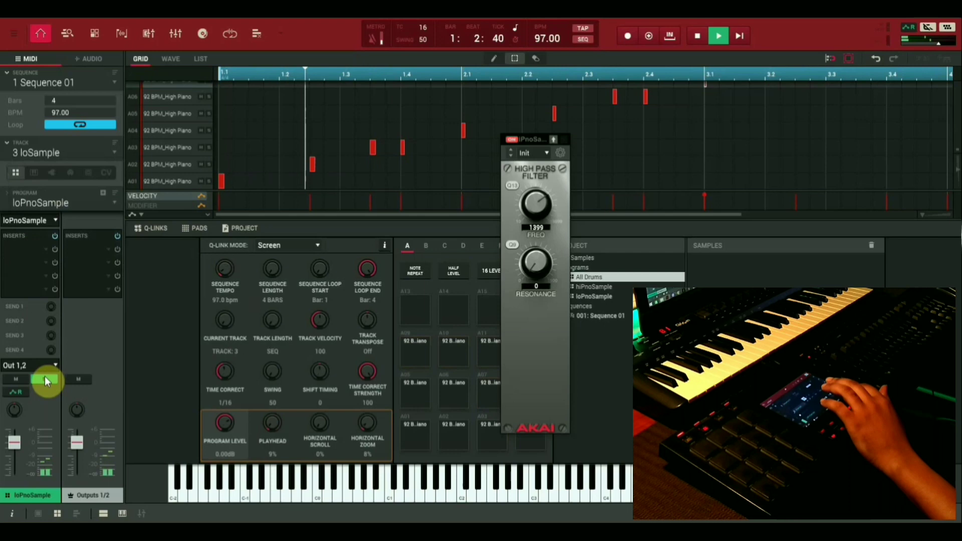
Step: Load the Akai LP Filter (frequency 761) into the first insert, placing it beside the HP Filter
double_click(11, 249)
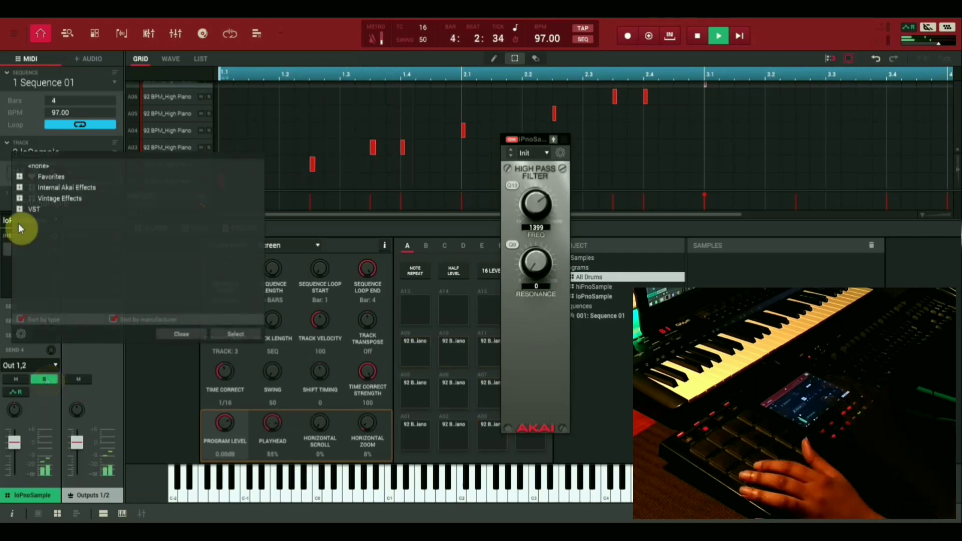
double_click(52, 188)
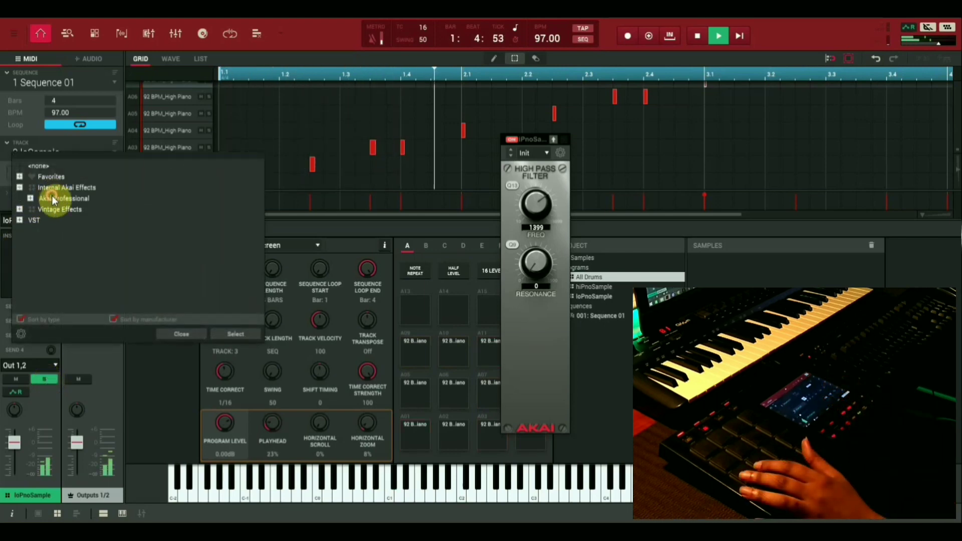
double_click(52, 196)
scroll(80, 290, "down", 10)
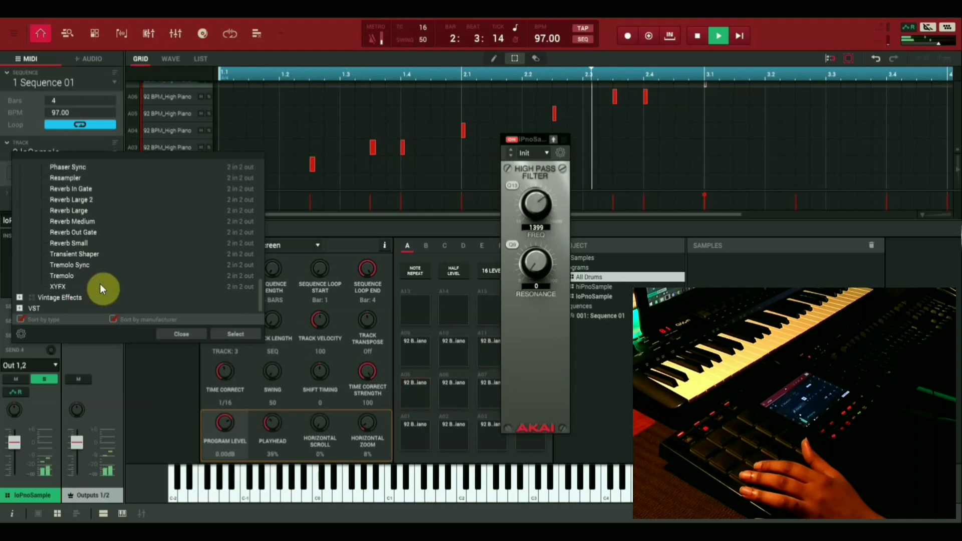
left_click_drag(261, 289, 262, 249)
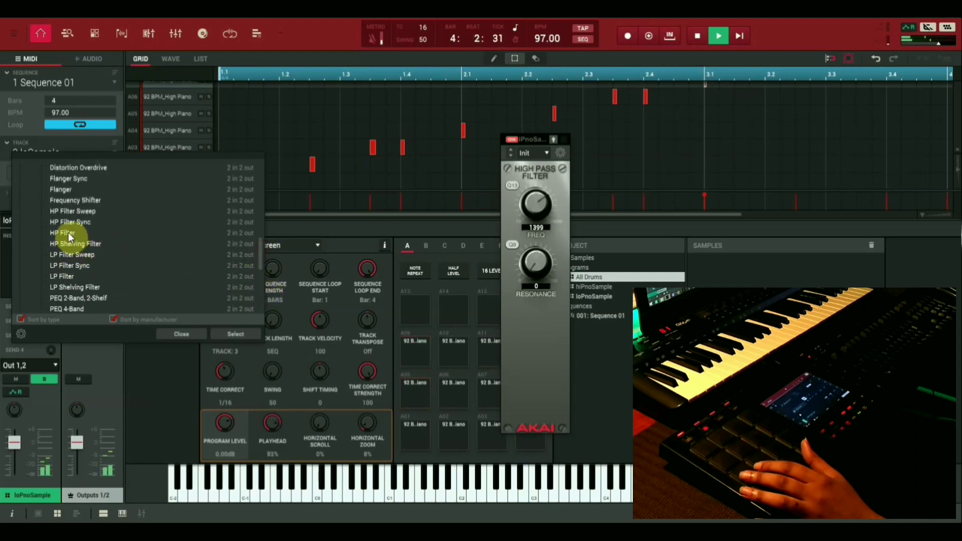
double_click(64, 278)
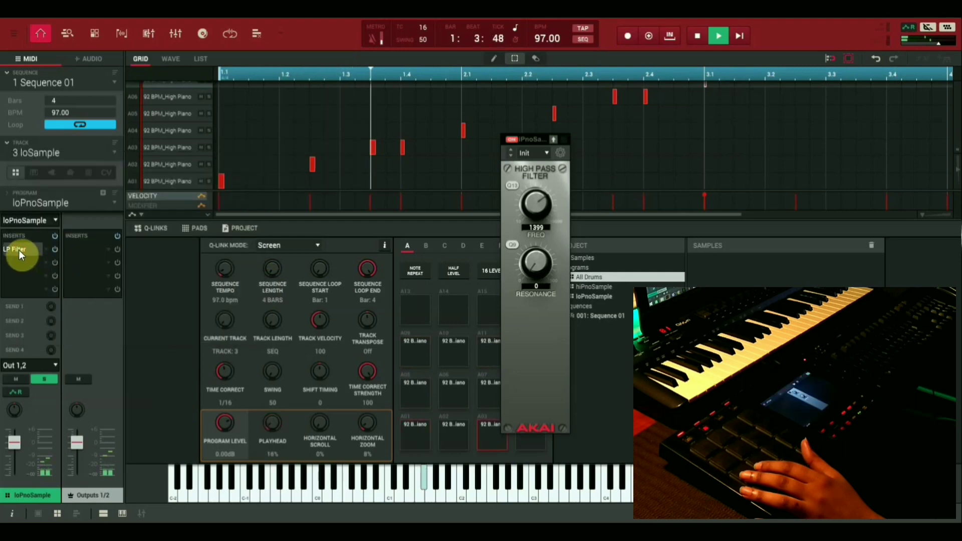
left_click(19, 250)
left_click_drag(571, 110, 459, 144)
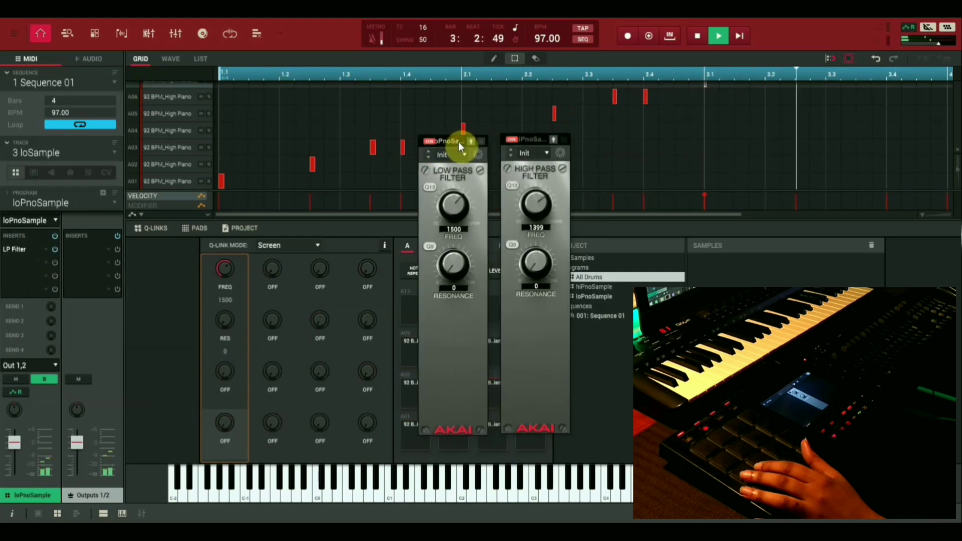
left_click_drag(535, 142, 502, 146)
left_click_drag(444, 138, 365, 139)
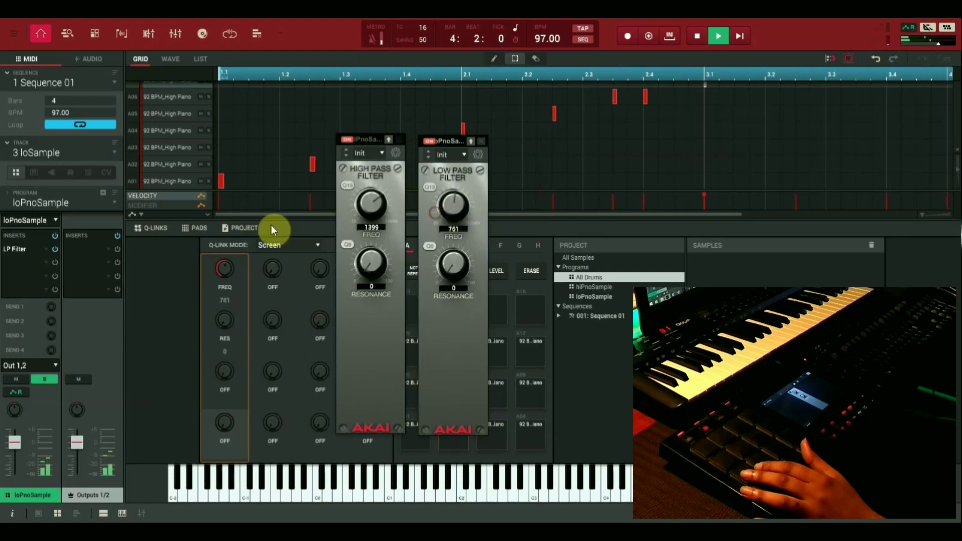
Step: Add the Softube Saturation Knob to loPnoSample's second insert
left_click(17, 262)
left_click(25, 223)
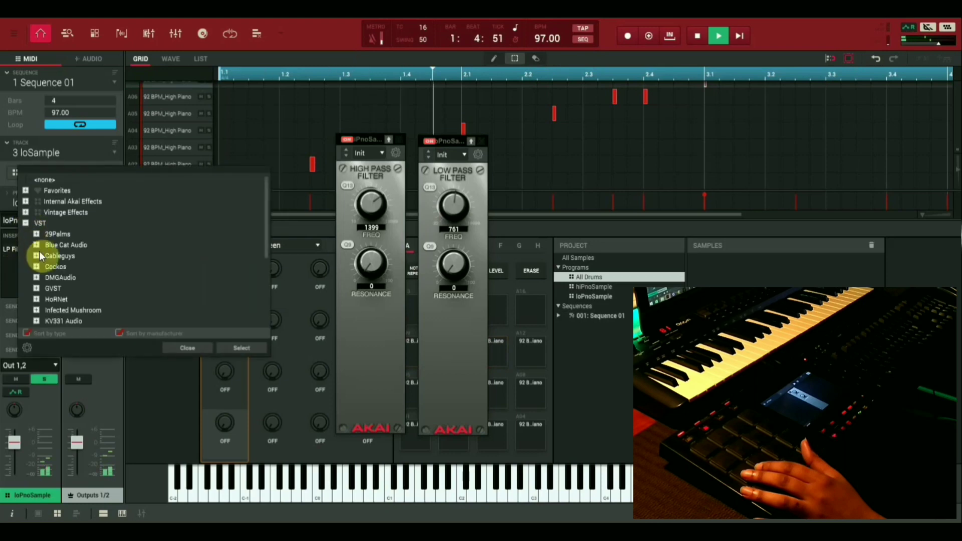
scroll(51, 277, "down", 5)
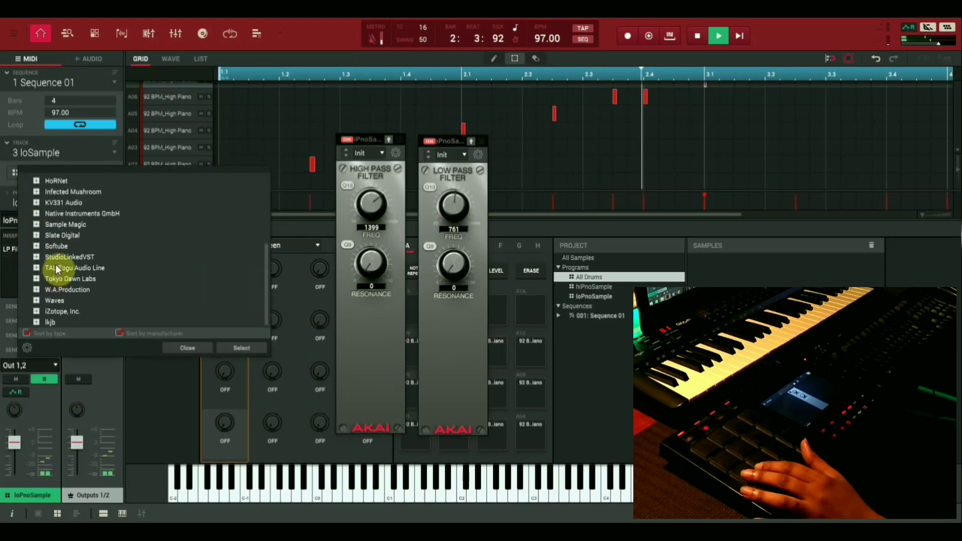
left_click(53, 246)
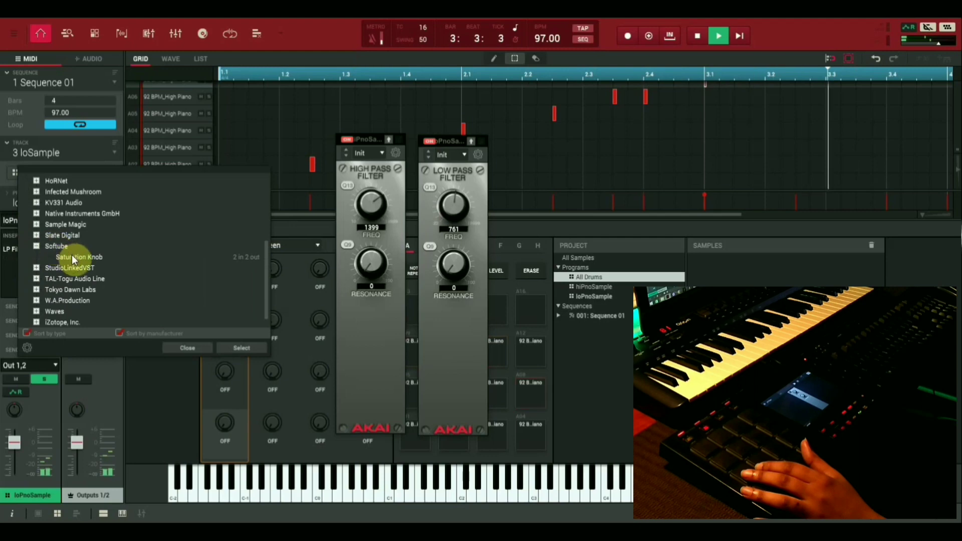
double_click(71, 255)
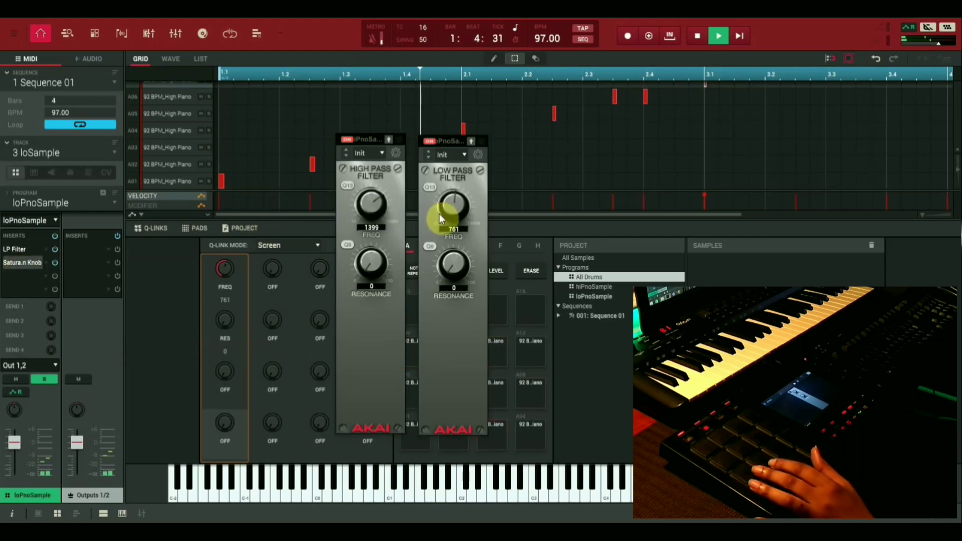
left_click_drag(581, 107, 503, 156)
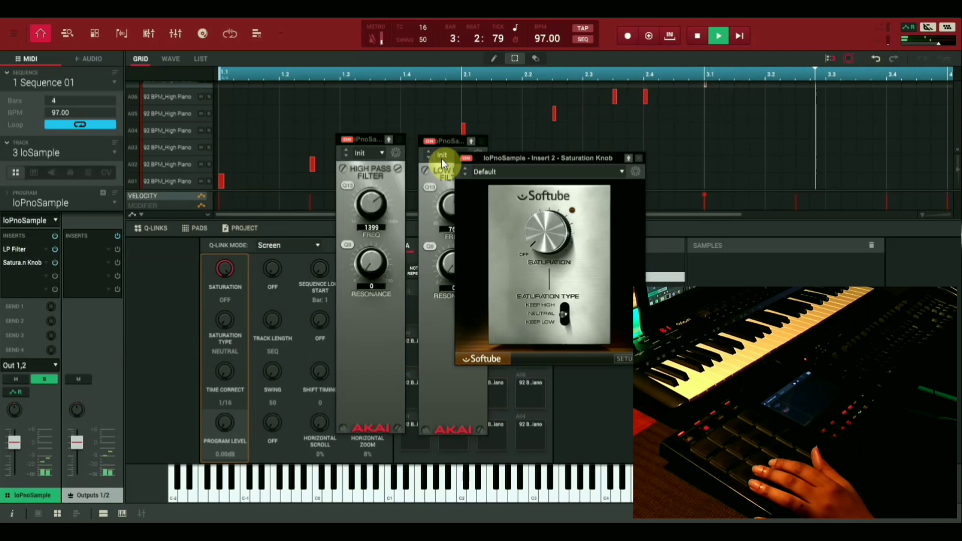
left_click_drag(441, 159, 205, 194)
left_click(249, 261)
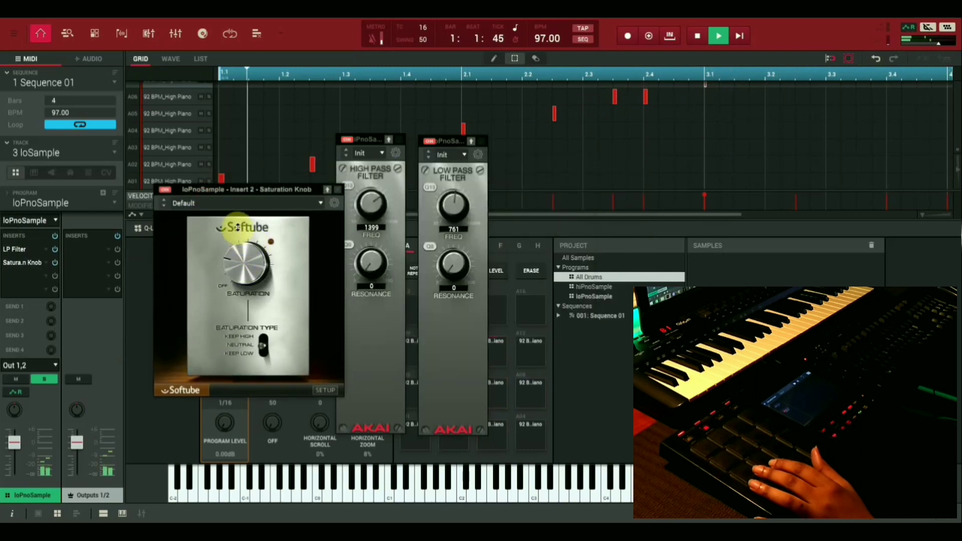
Step: Set the Saturation Knob type to Keep Low and raise the saturation amount
left_click(261, 344)
left_click(225, 264)
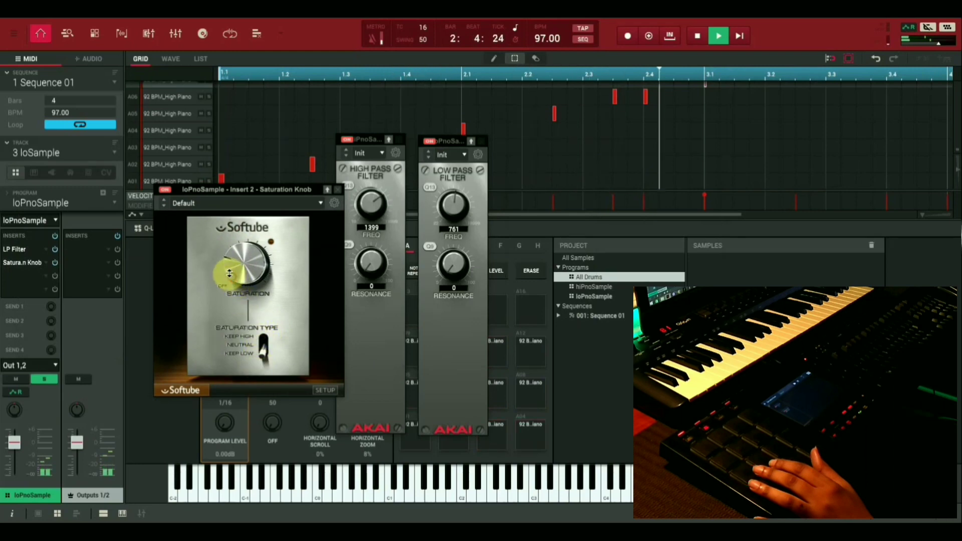
left_click_drag(224, 264, 226, 256)
left_click(228, 261)
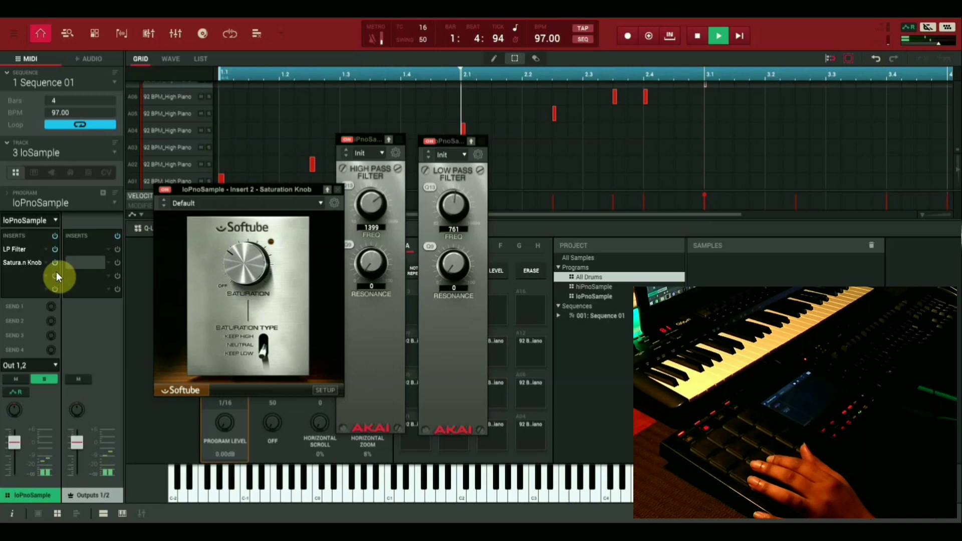
left_click(28, 278)
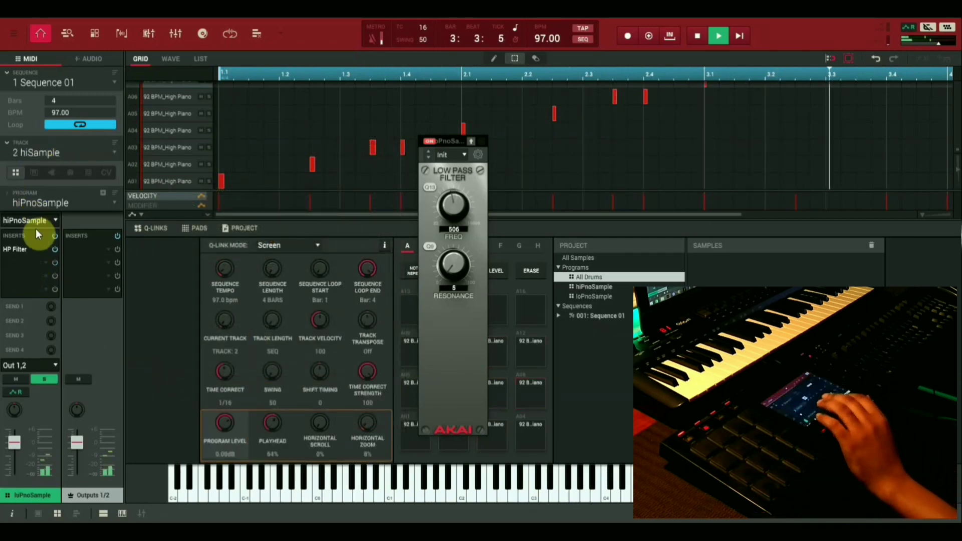
Step: Open the hiPnoSample HP Filter (FREQ 1032) and arrange it beside the 506 Low Pass window
left_click(22, 254)
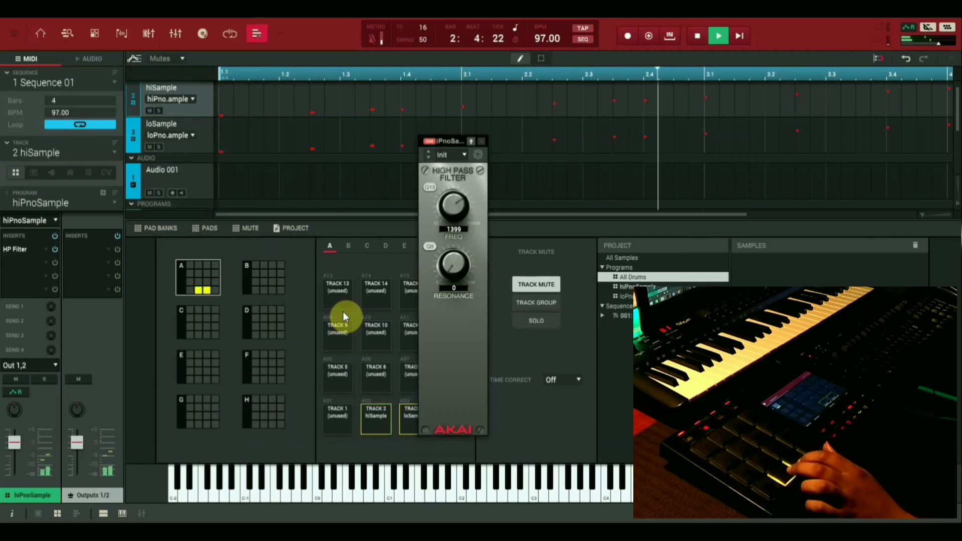
left_click_drag(450, 142, 375, 145)
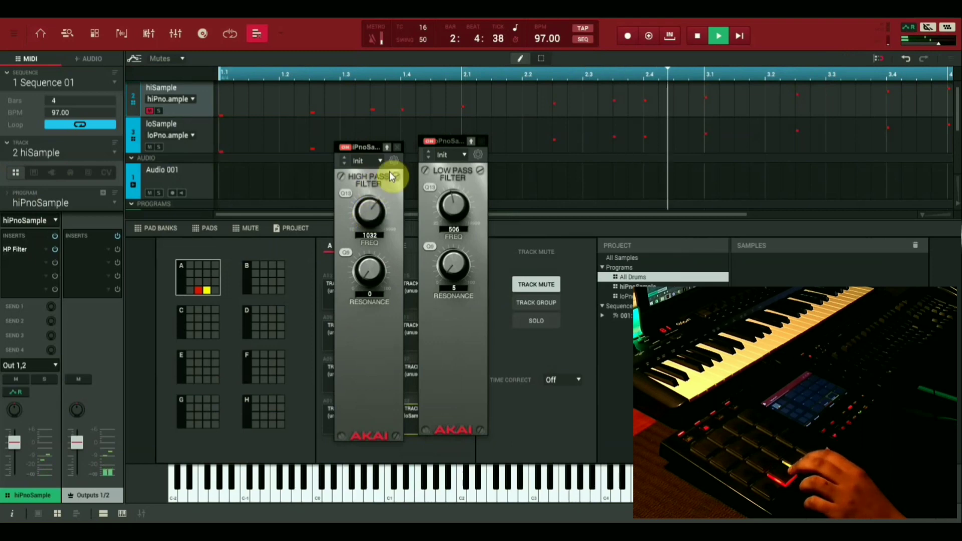
left_click_drag(374, 147, 536, 138)
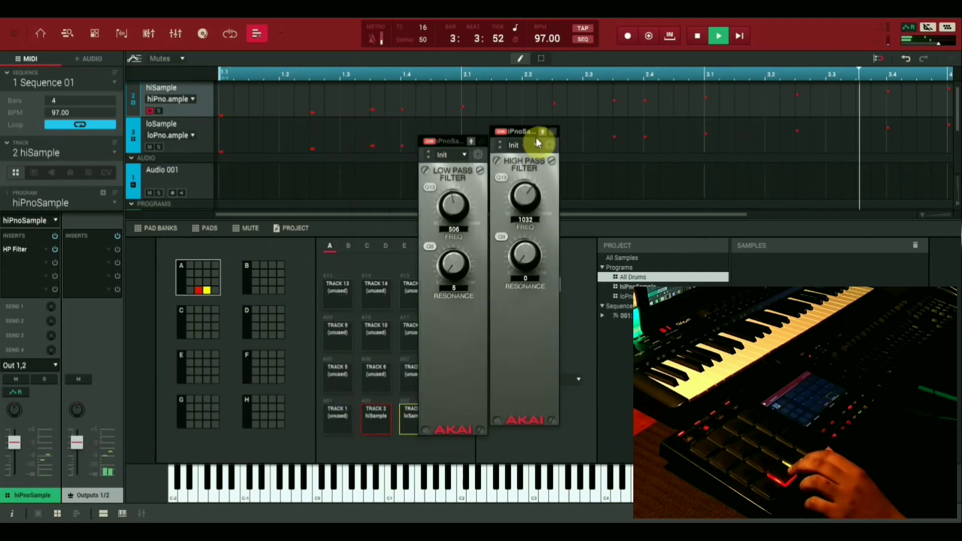
left_click_drag(450, 142, 594, 134)
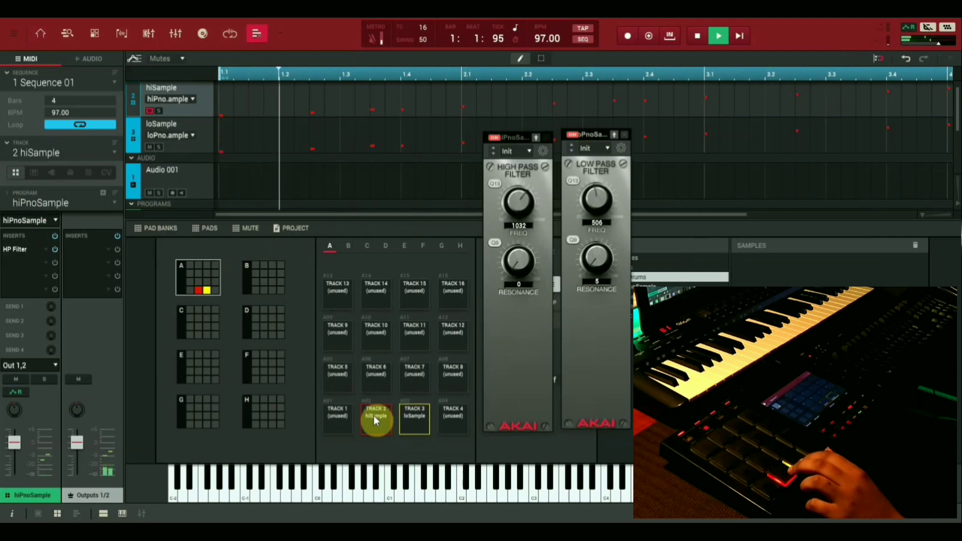
left_click(412, 417)
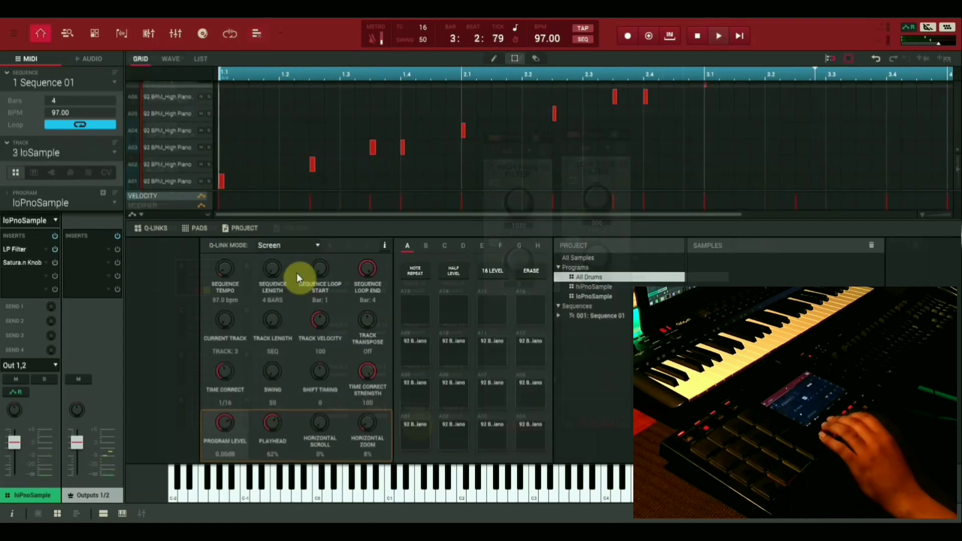
Step: Pick the unused Track 1, rename it 'Drums', and start playing the sequence
left_click(41, 153)
left_click(35, 169)
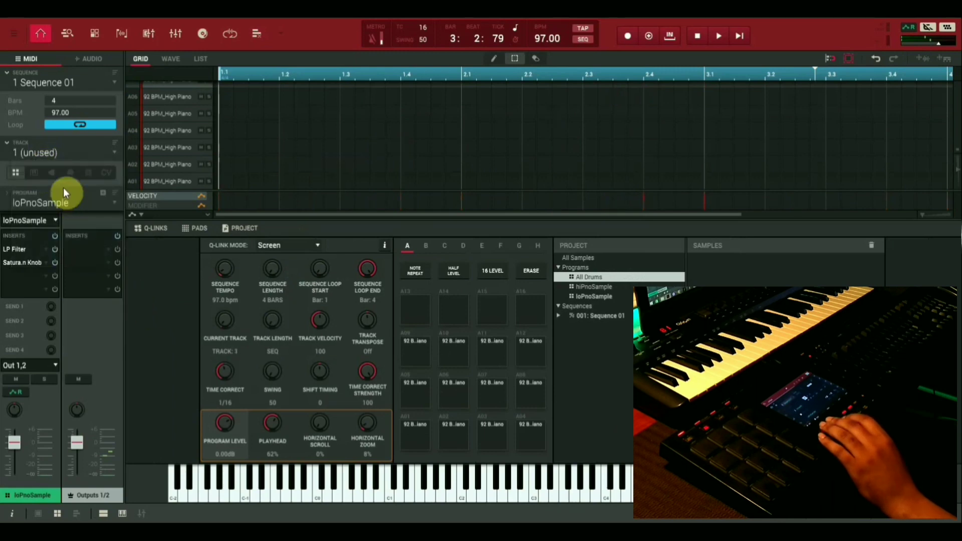
double_click(43, 153)
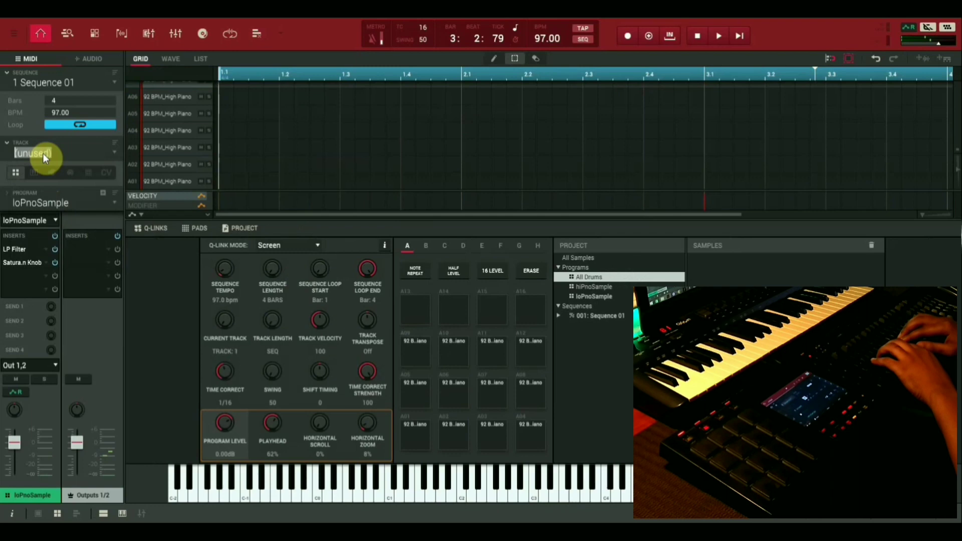
type("Drums")
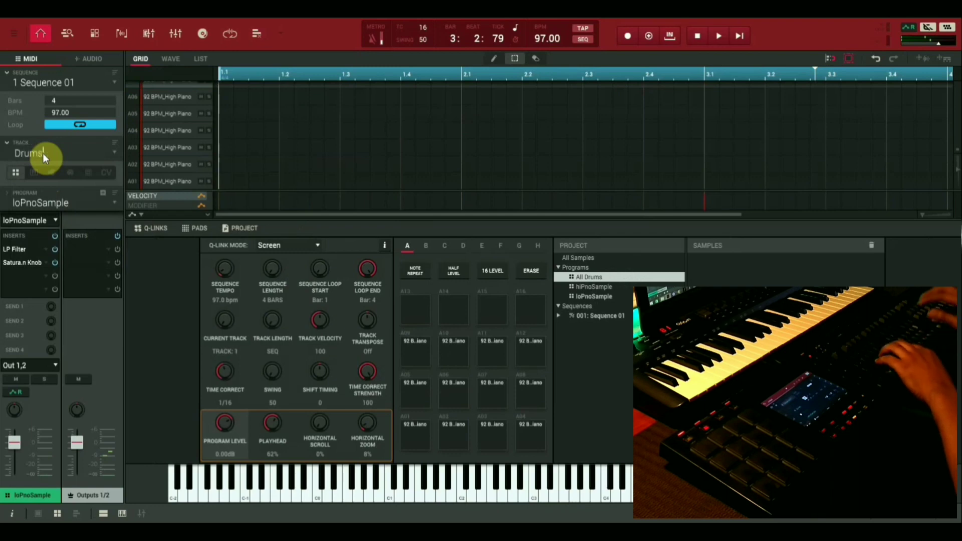
key("Return")
key("space")
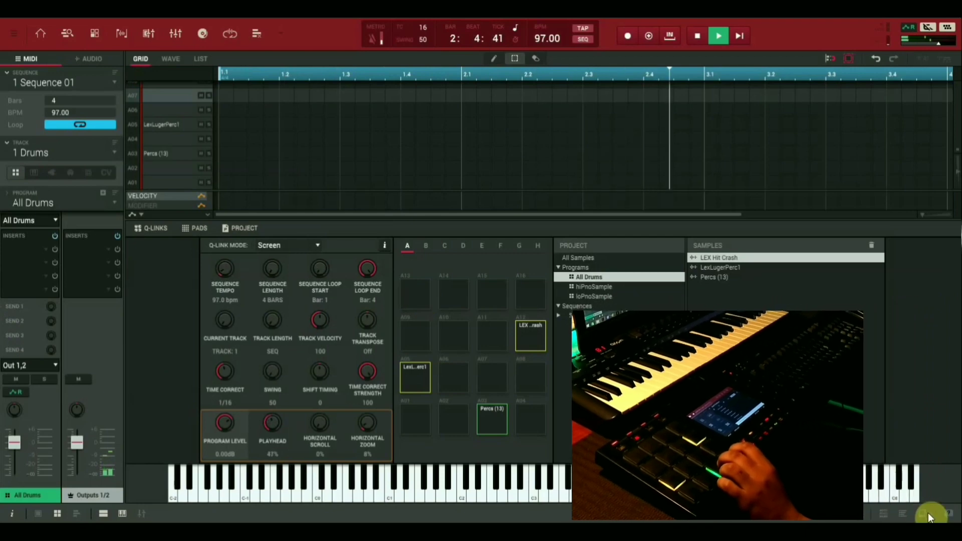
Step: In the Browser, audition the Percs samples and load Percs (45).wav onto pad A11
left_click(924, 513)
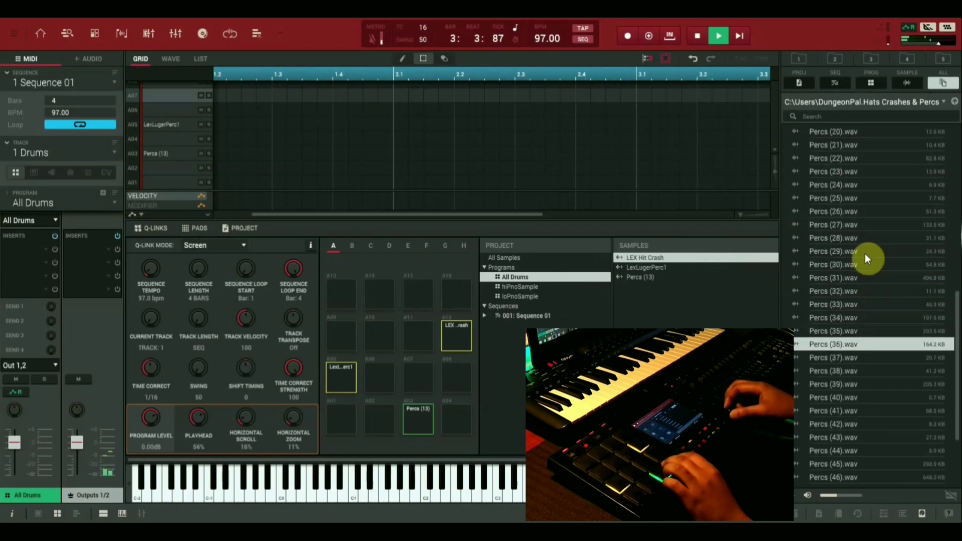
key("Down")
key("Down")
key("Down")
key("Down")
key("Down")
key("Down")
key("Down")
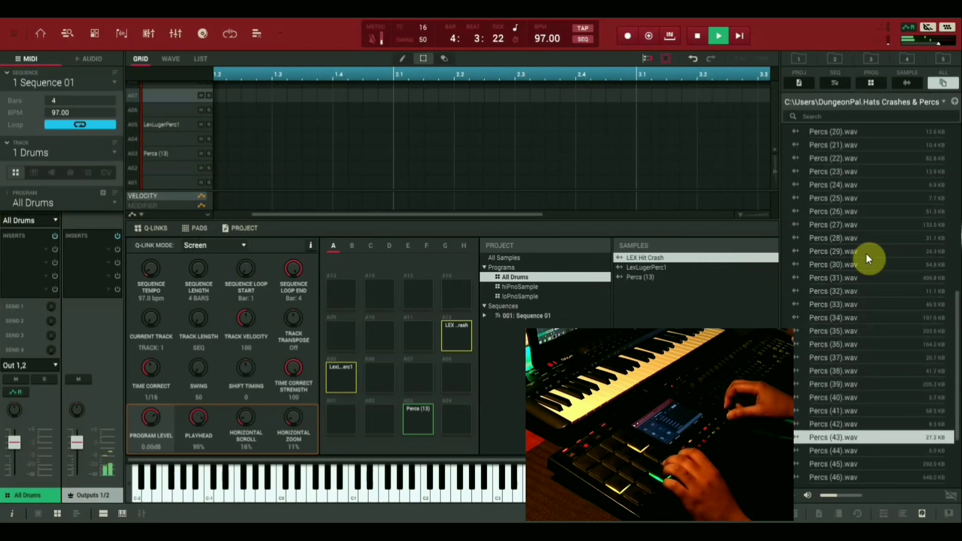
key("Down")
key("Down")
key("Down")
key("Up")
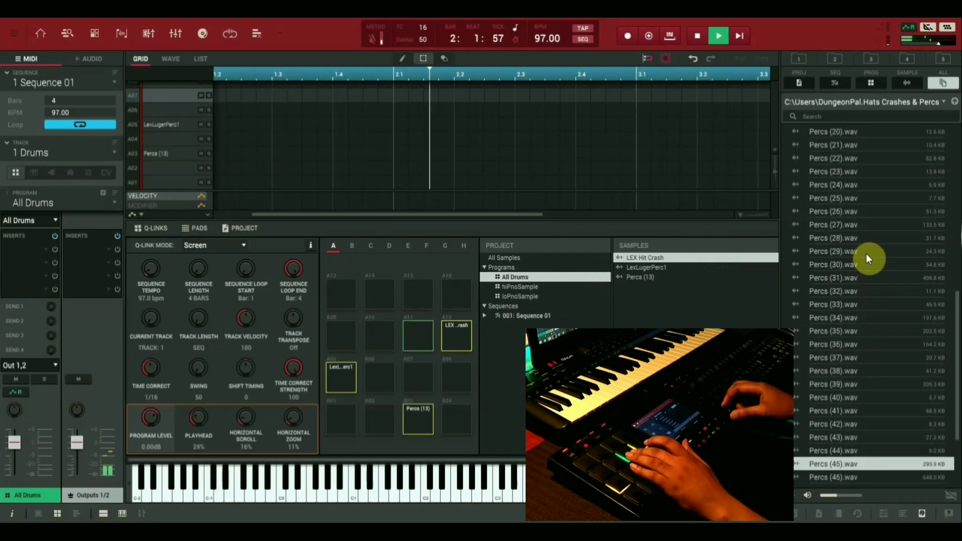
key("Return")
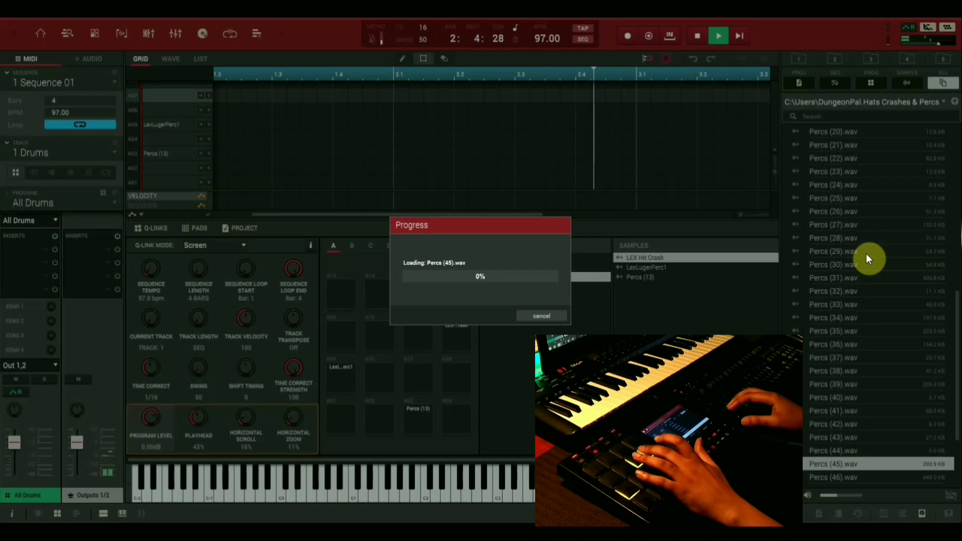
Step: Audition further percussion samples and load Percs (48).wav onto pad A04
key("Down")
key("Down")
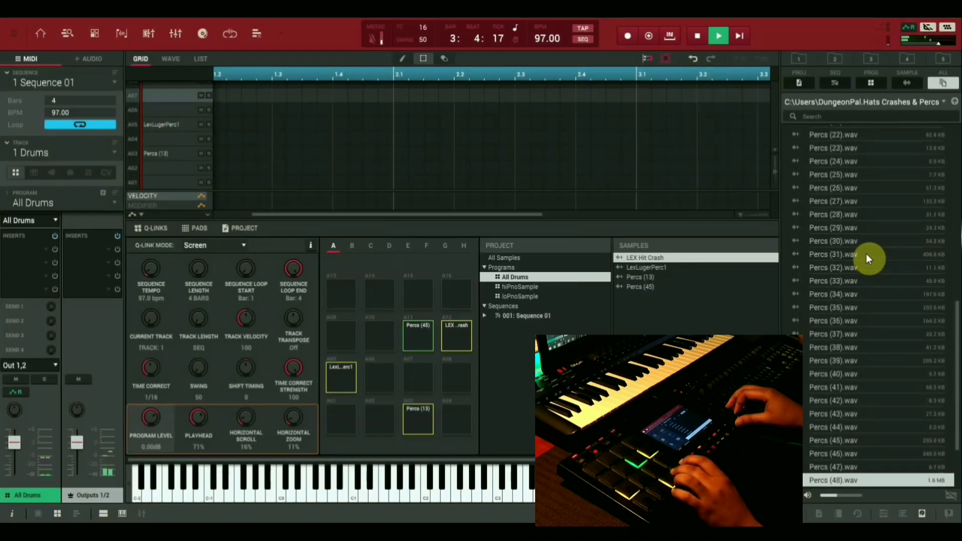
key("Down")
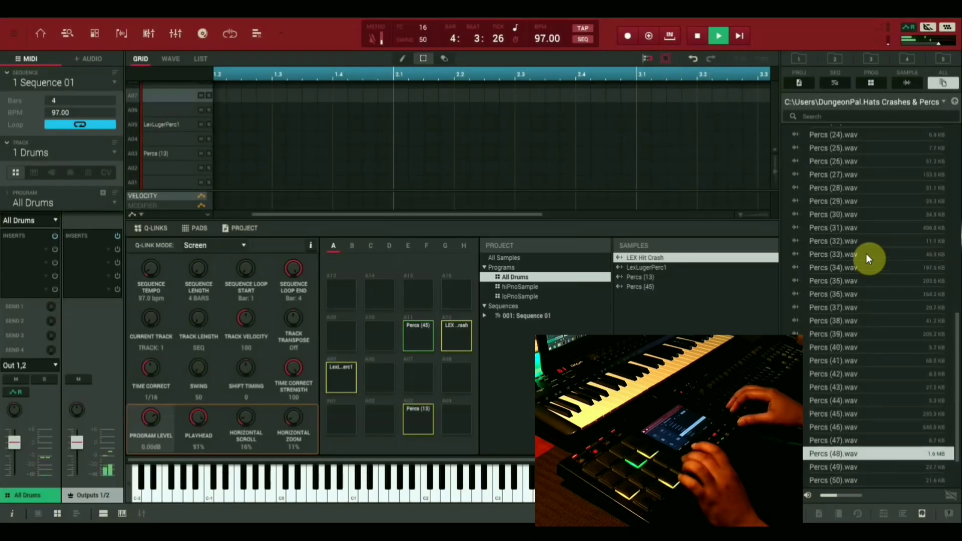
key("Return")
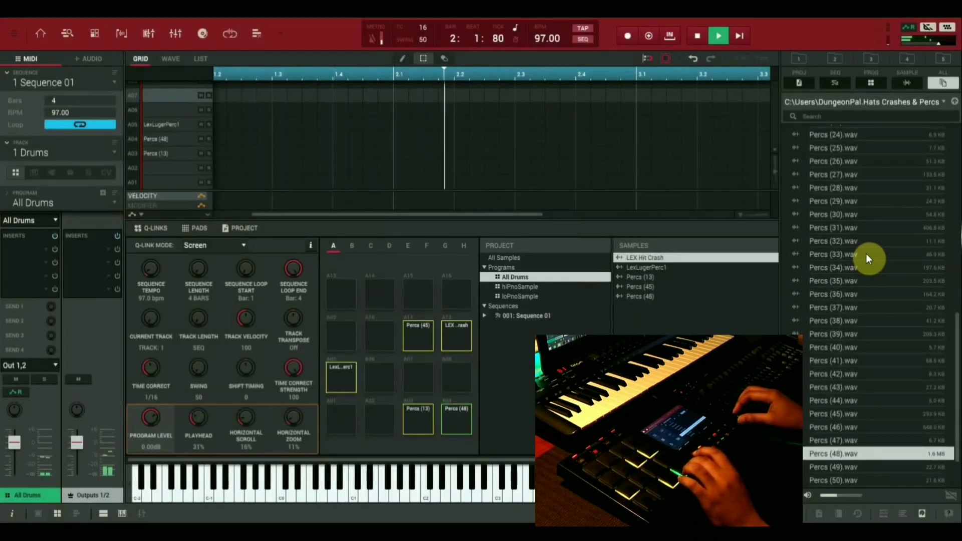
key("Down")
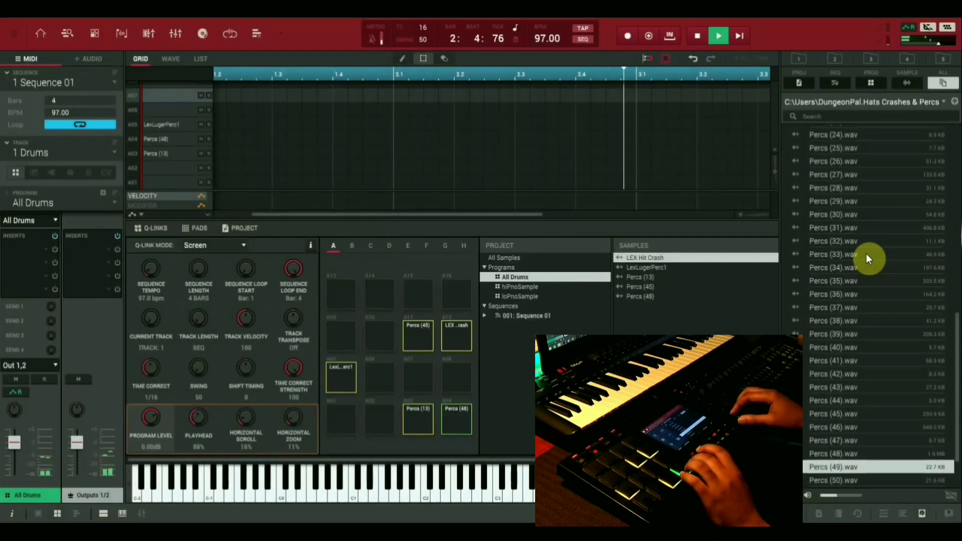
key("Up")
key("Up")
key("Down")
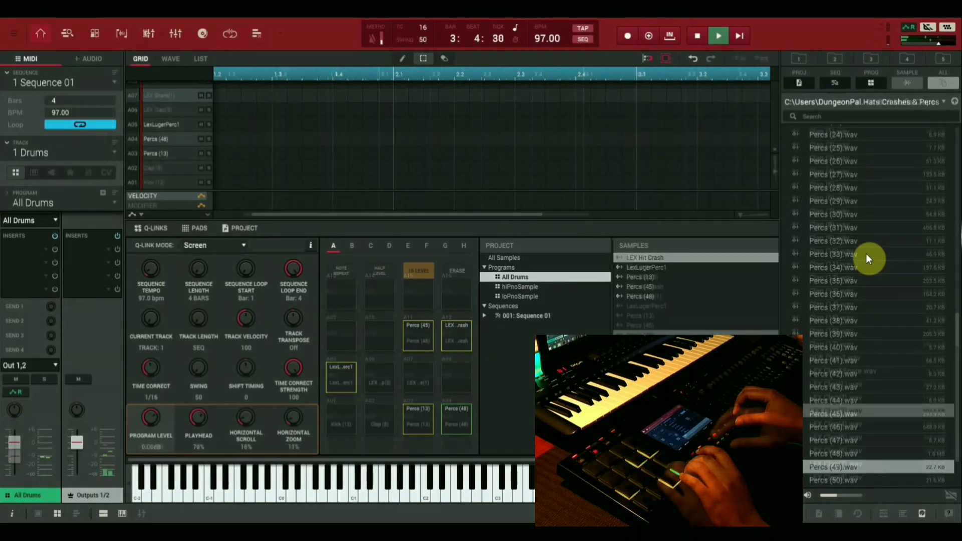